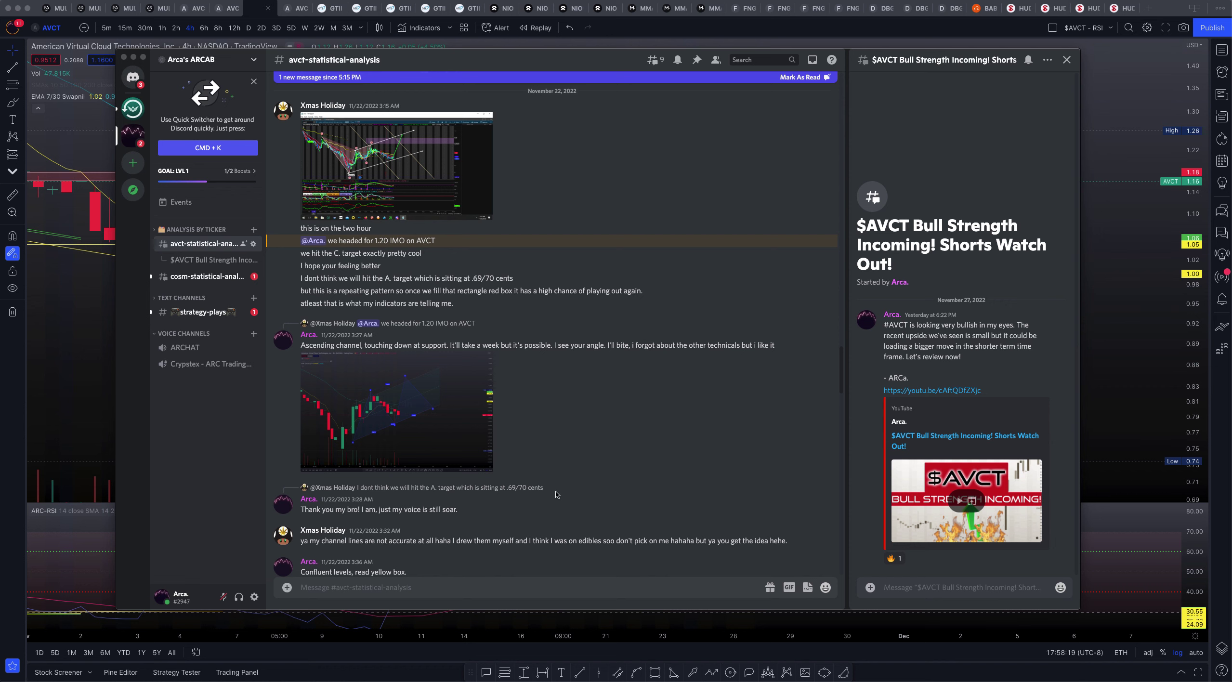
Step: View the 'More confluence' AVCT 4h chart image full size, then return to the chart
{"action": "scroll", "coordinate": [530, 495], "scroll_direction": "down", "scroll_amount": 5}
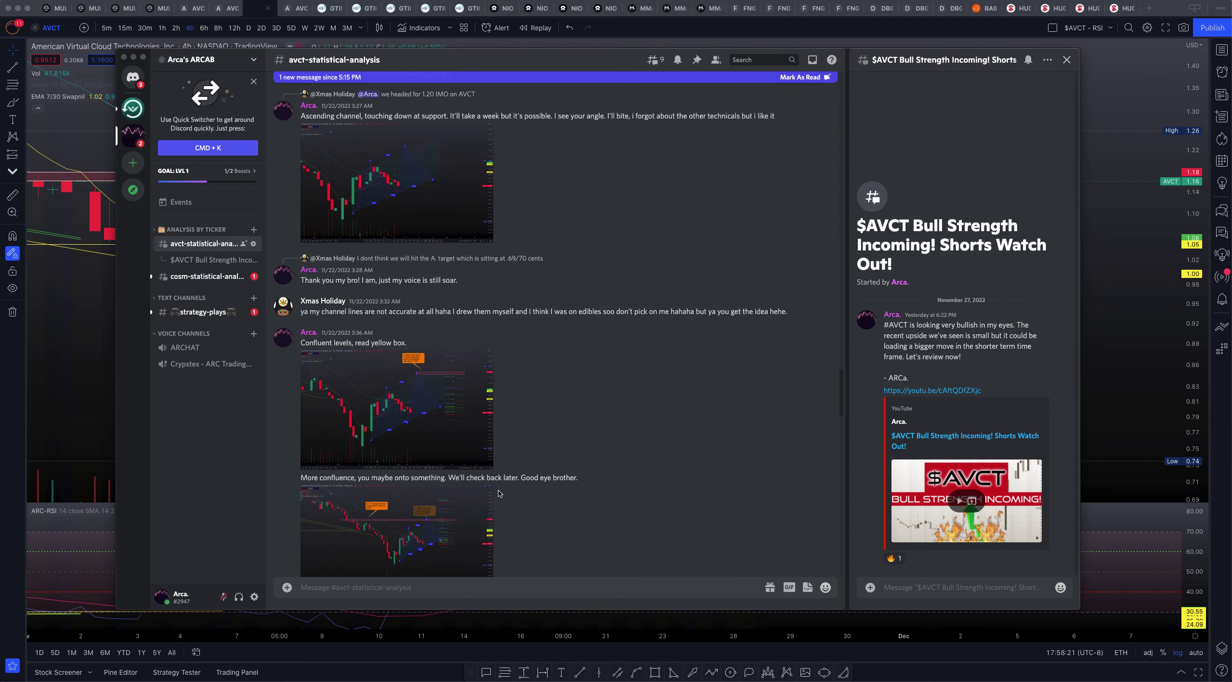
{"action": "scroll", "coordinate": [499, 494], "scroll_direction": "down", "scroll_amount": 3}
{"action": "left_click", "coordinate": [438, 383]}
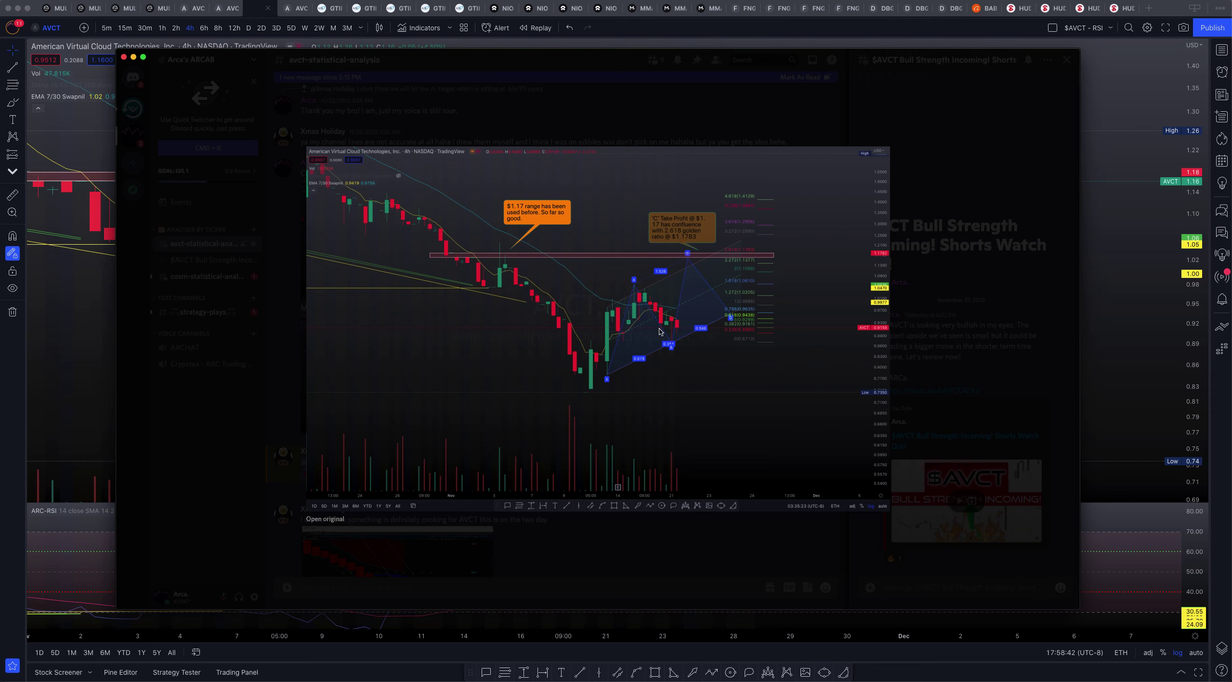
{"action": "left_click", "coordinate": [1155, 185]}
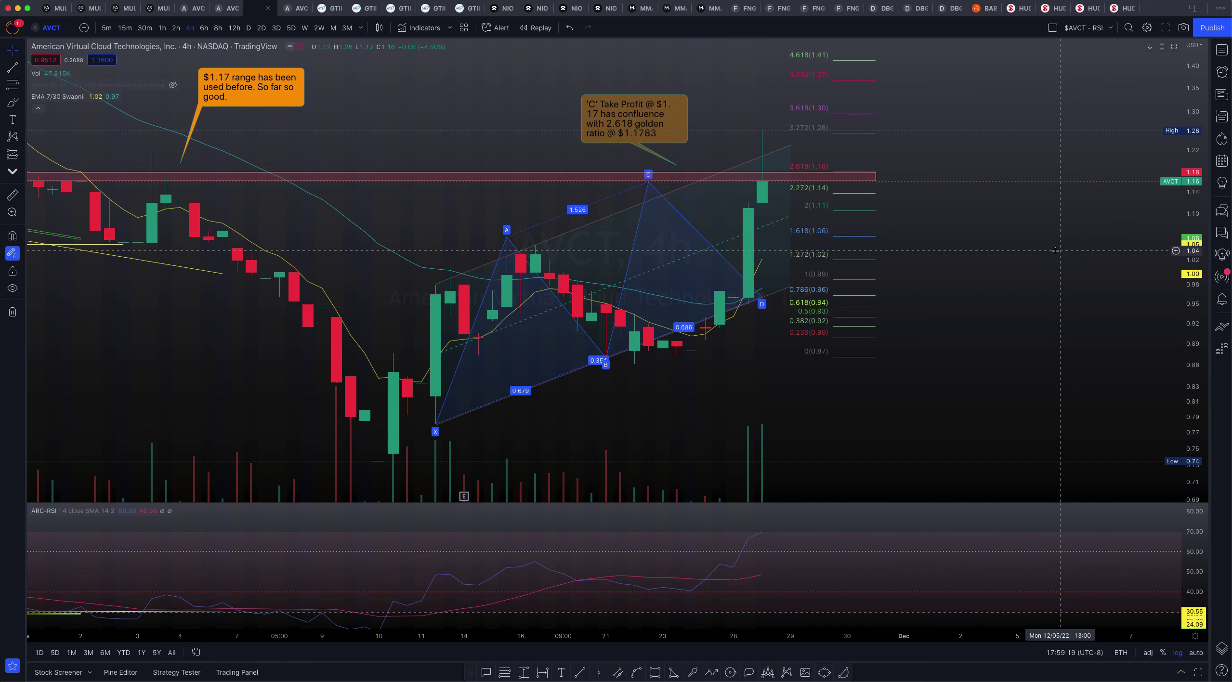
Step: Reshape the XABCD pattern: C to the recent high, B to the later low, D near 1.00
{"action": "left_click_drag", "start_coordinate": [965, 270], "coordinate": [927, 267]}
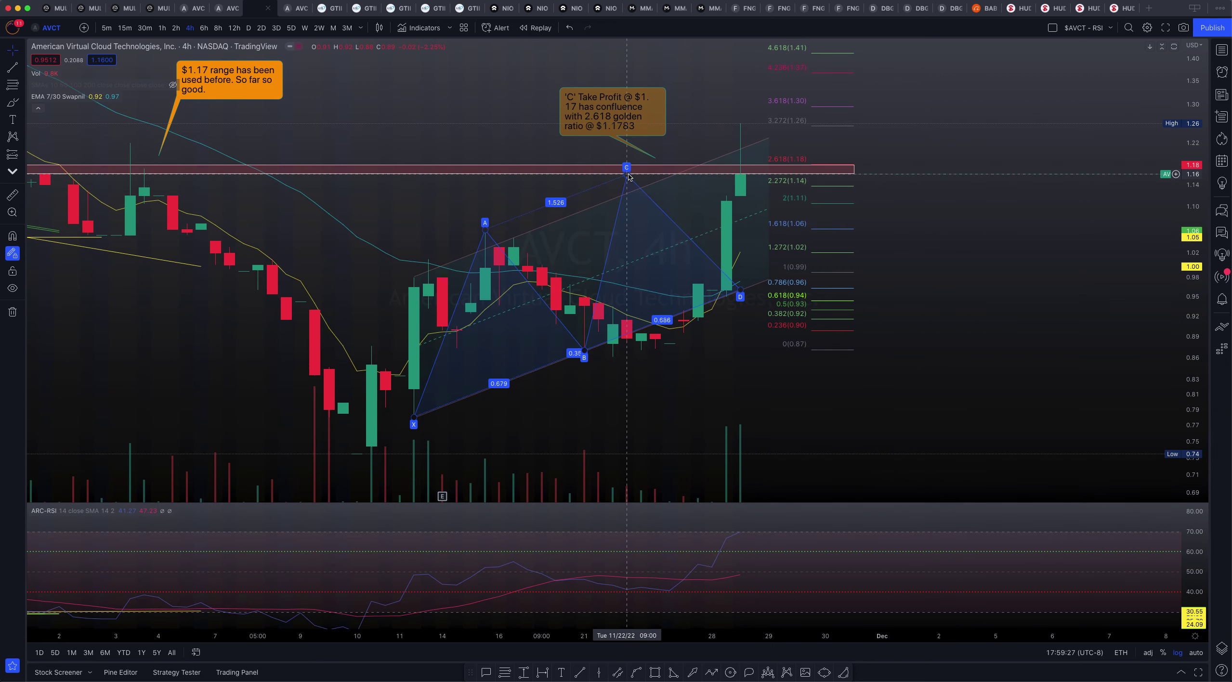
{"action": "left_click_drag", "start_coordinate": [628, 177], "coordinate": [743, 124]}
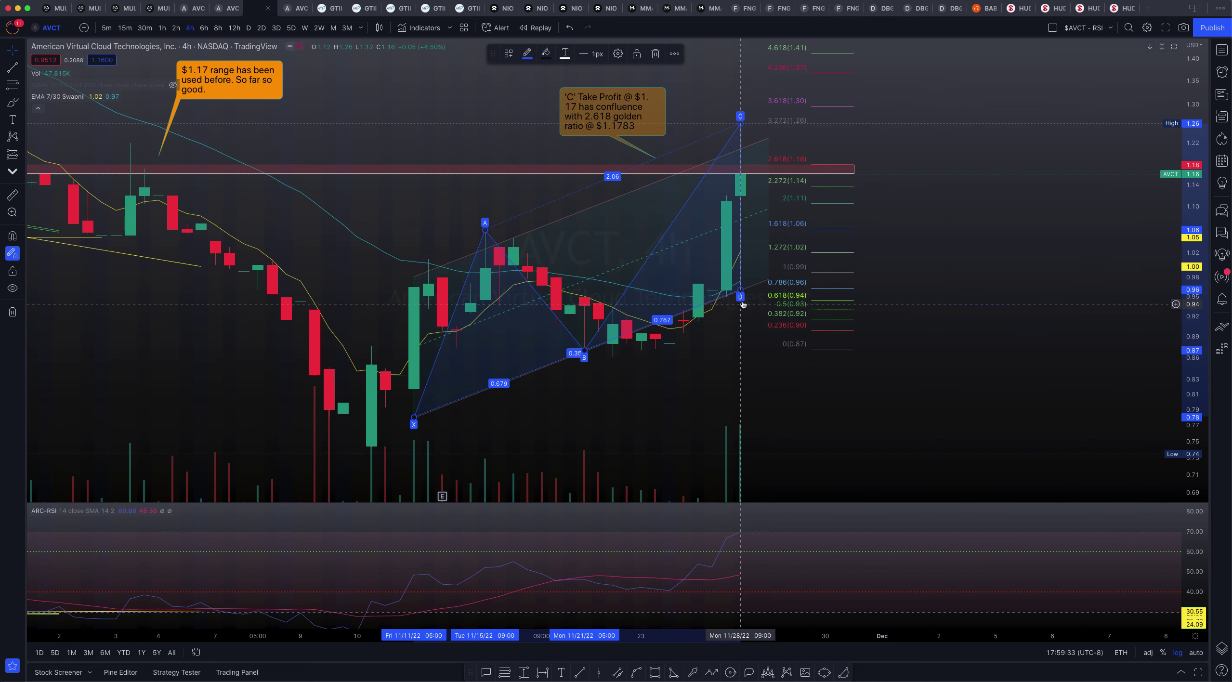
{"action": "left_click_drag", "start_coordinate": [740, 290], "coordinate": [967, 207]}
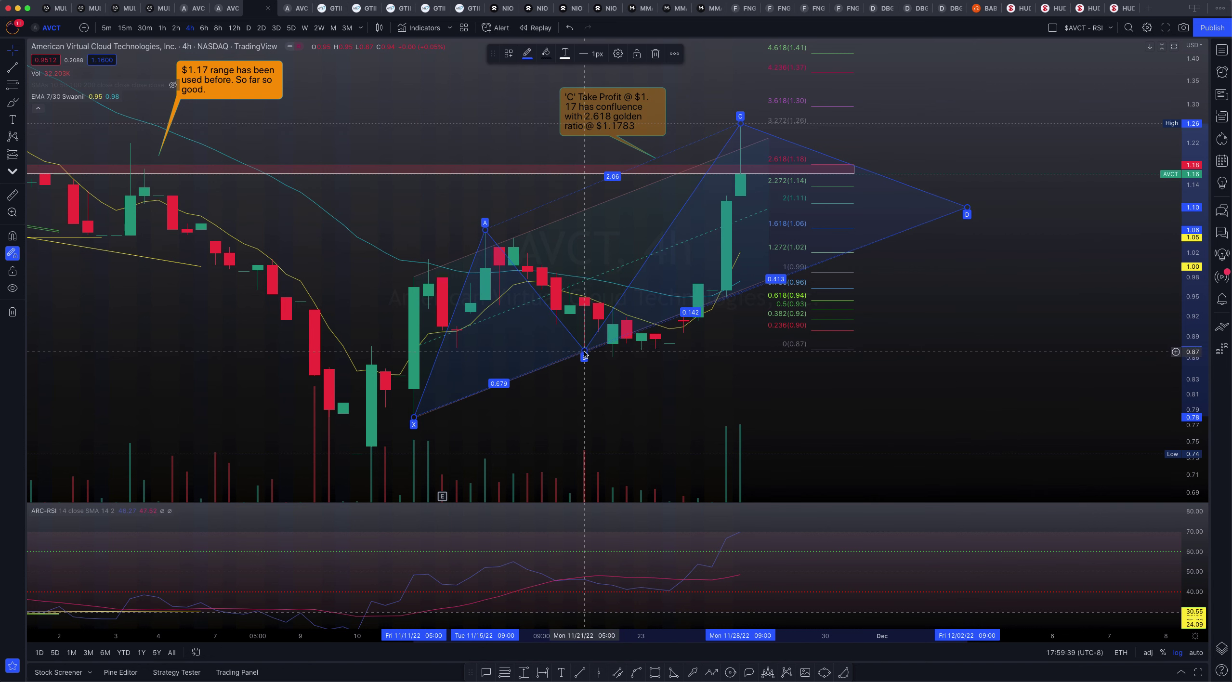
{"action": "mouse_move", "coordinate": [585, 353]}
{"action": "left_mouse_down"}
{"action": "mouse_move", "coordinate": [655, 330]}
{"action": "mouse_move", "coordinate": [655, 363]}
{"action": "mouse_move", "coordinate": [656, 347]}
{"action": "left_mouse_up"}
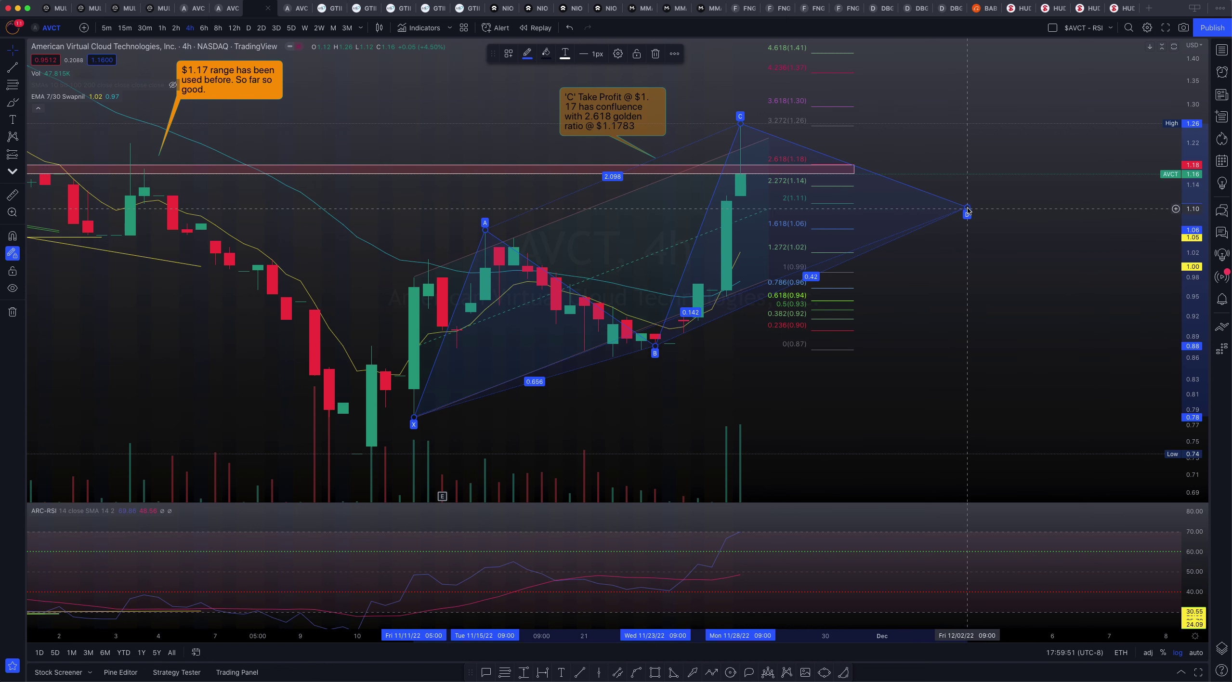
{"action": "left_click_drag", "start_coordinate": [967, 208], "coordinate": [1008, 243]}
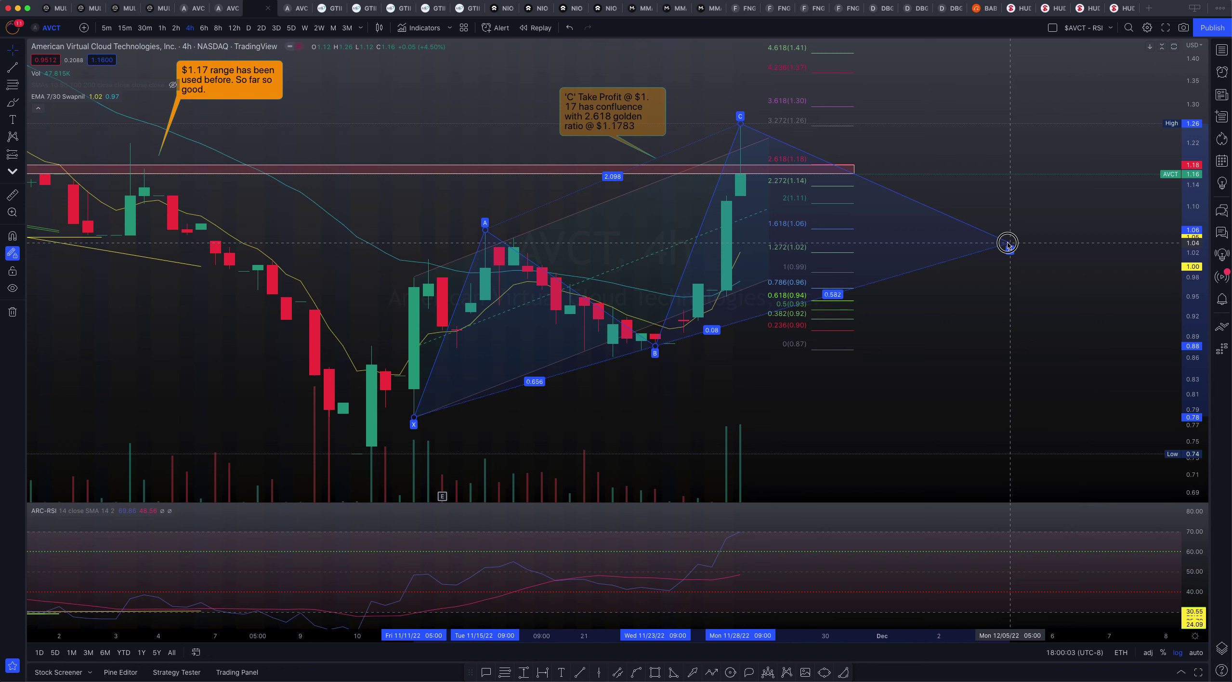
{"action": "left_click_drag", "start_coordinate": [1008, 243], "coordinate": [945, 264]}
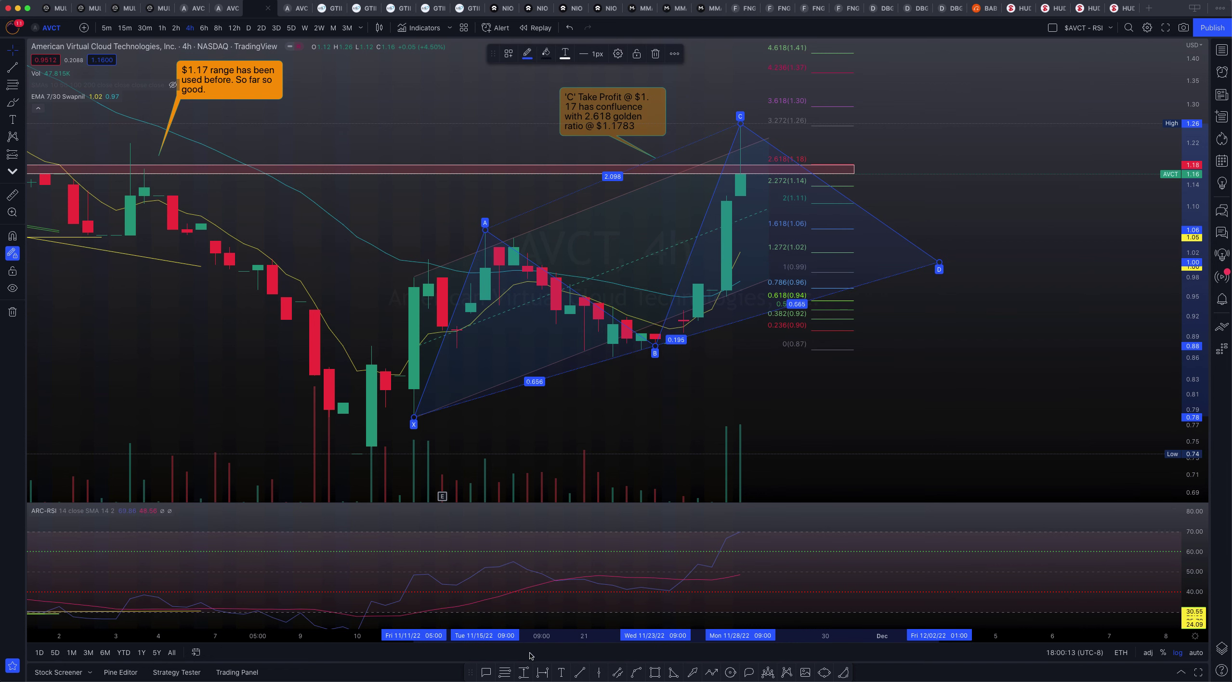
{"action": "left_click", "coordinate": [542, 672]}
Step: Measure a 17-bar date range from X to B, shift it to B, and move D to its end
{"action": "left_click", "coordinate": [414, 437]}
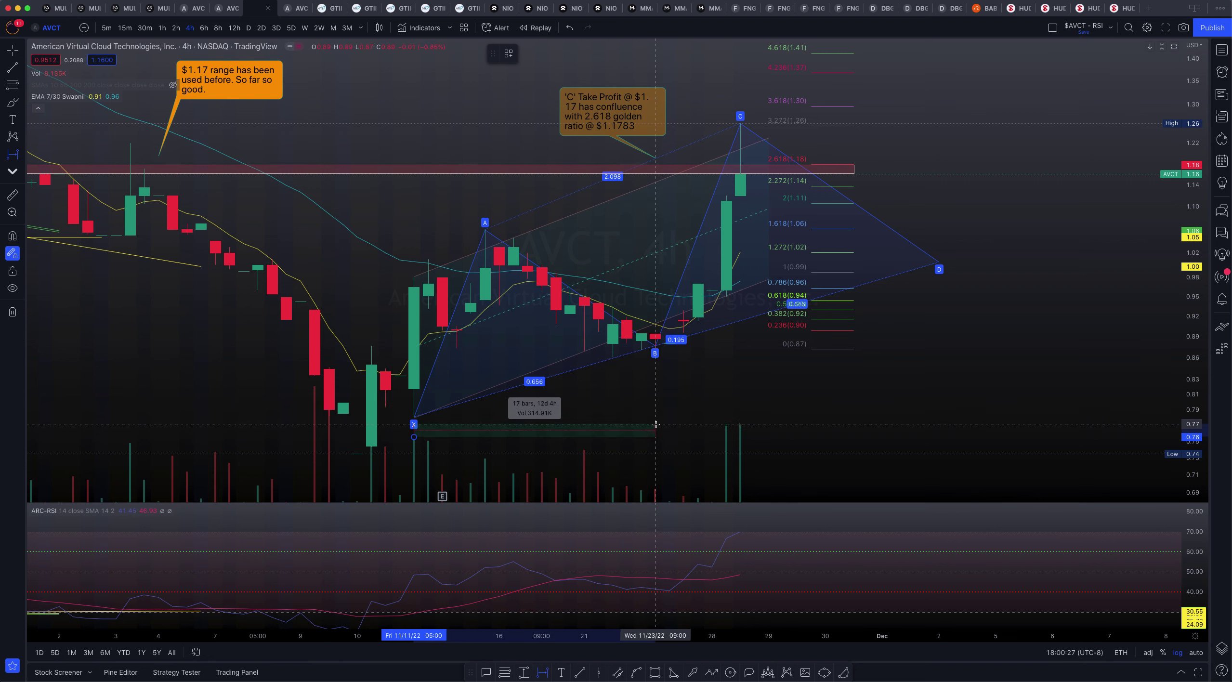
{"action": "left_click", "coordinate": [656, 424]}
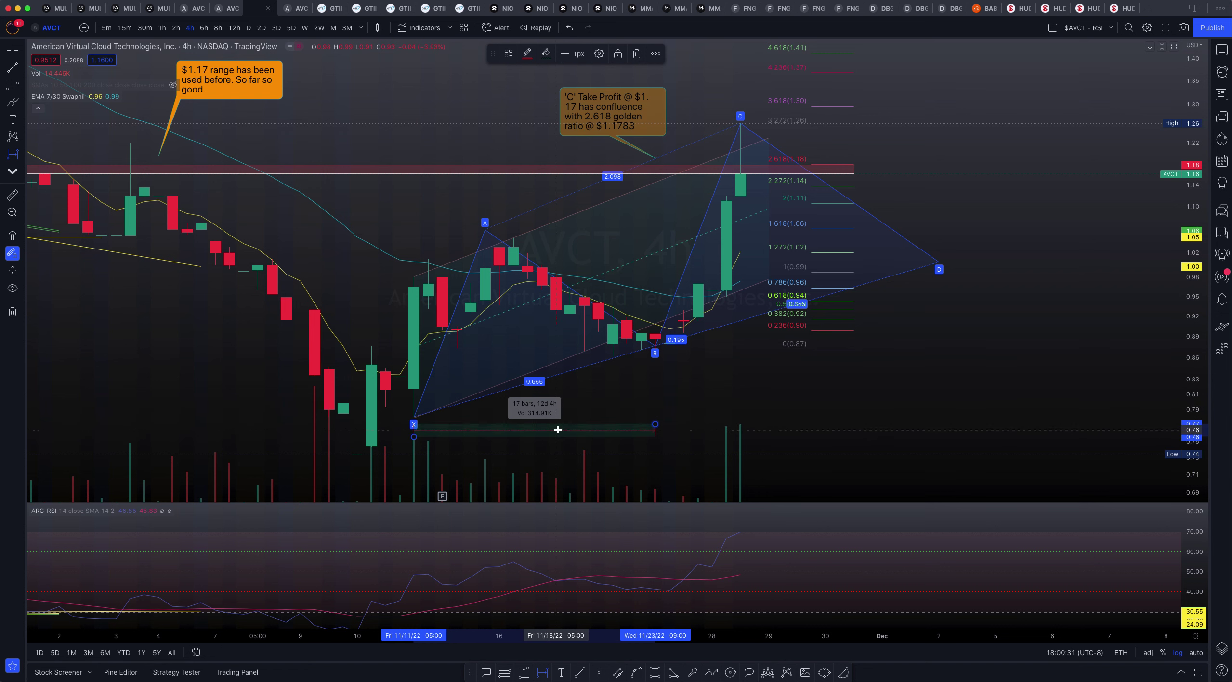
{"action": "mouse_move", "coordinate": [558, 430]}
{"action": "left_mouse_down"}
{"action": "mouse_move", "coordinate": [820, 410]}
{"action": "mouse_move", "coordinate": [792, 411]}
{"action": "left_mouse_up"}
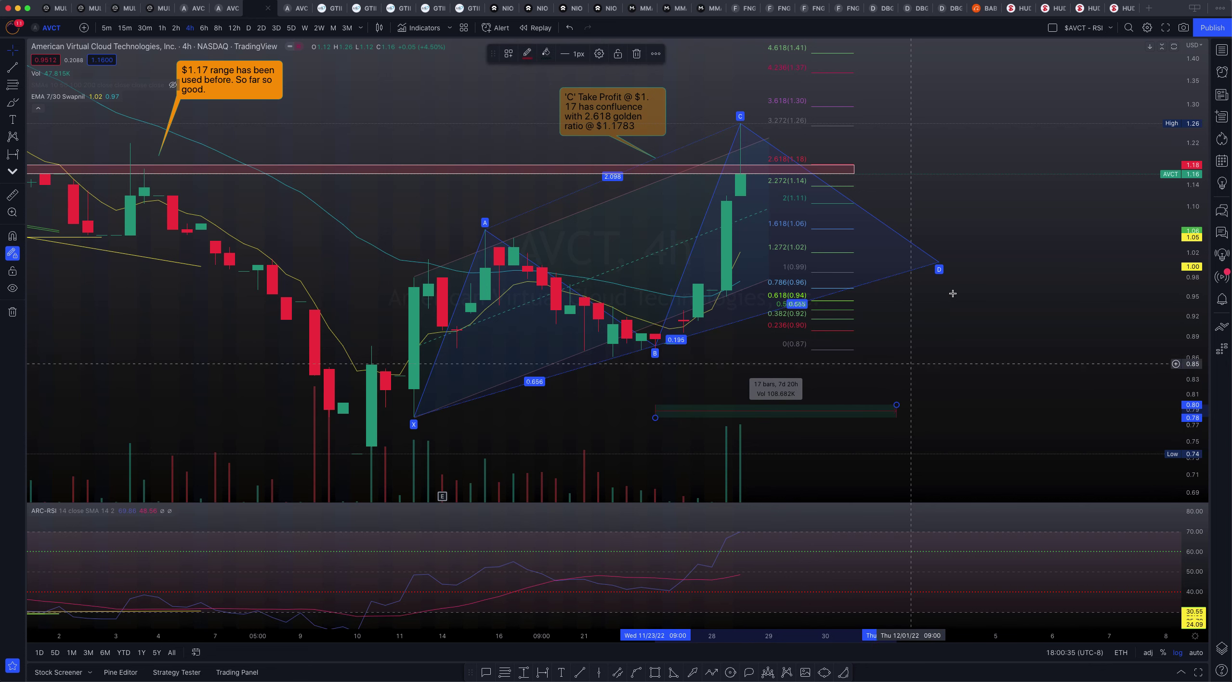
{"action": "left_click_drag", "start_coordinate": [938, 268], "coordinate": [898, 275]}
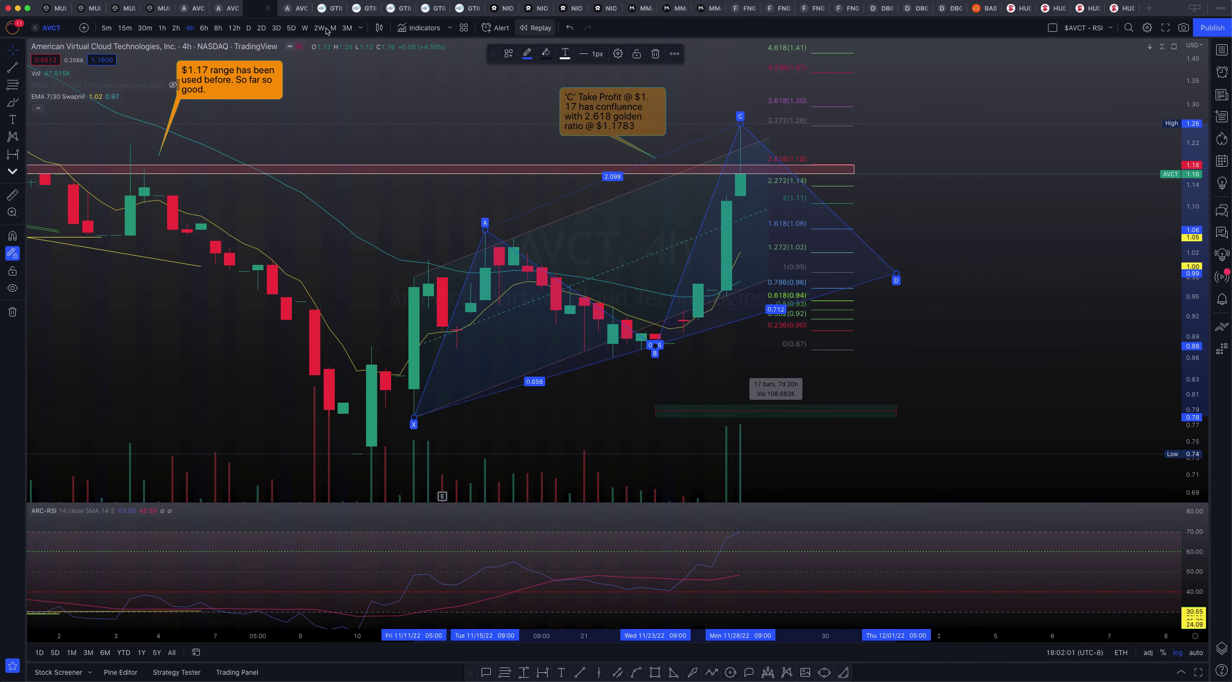
Step: Switch to the '$AVCT - Edit 2' layout and frame the channel with the $3.40–$4.04 zone
{"action": "left_click", "coordinate": [192, 8]}
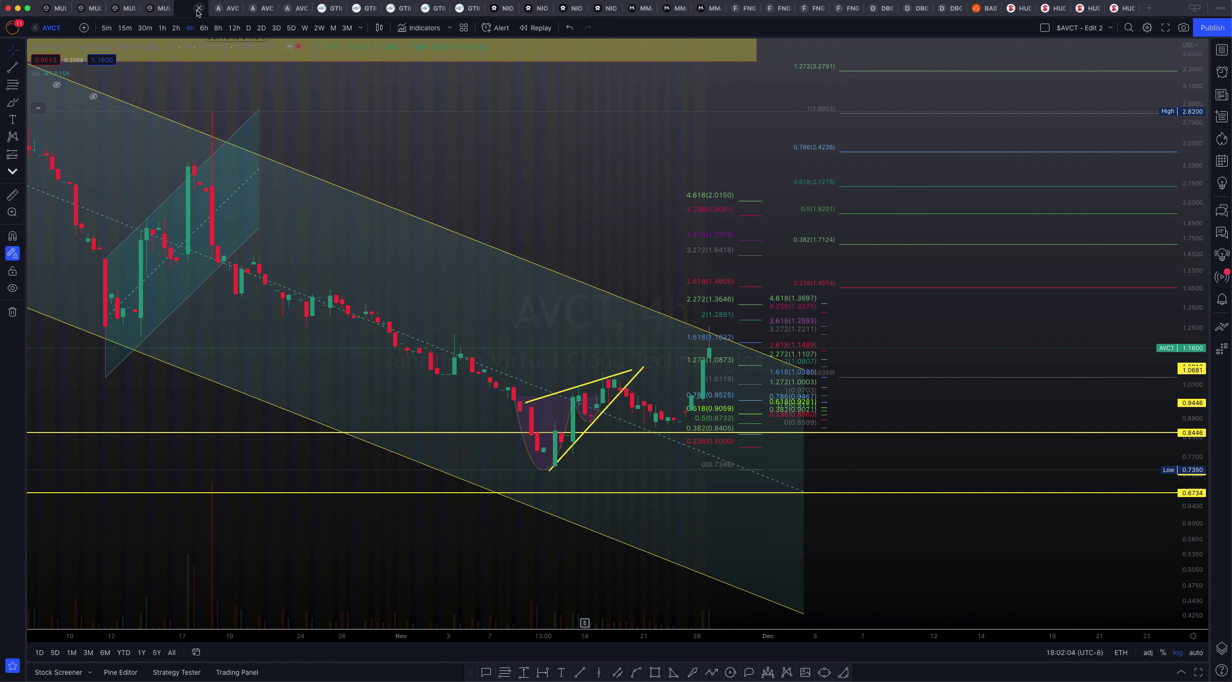
{"action": "left_click_drag", "start_coordinate": [583, 179], "coordinate": [765, 179]}
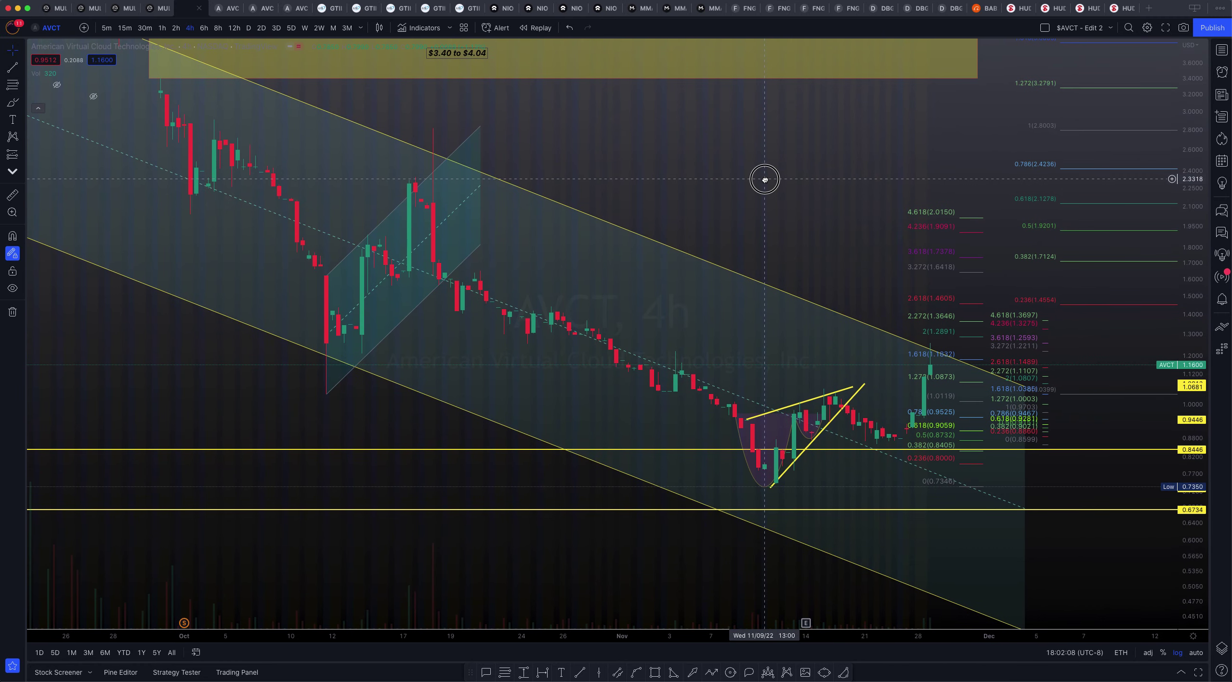
{"action": "scroll", "coordinate": [765, 179], "scroll_direction": "left", "scroll_amount": 10}
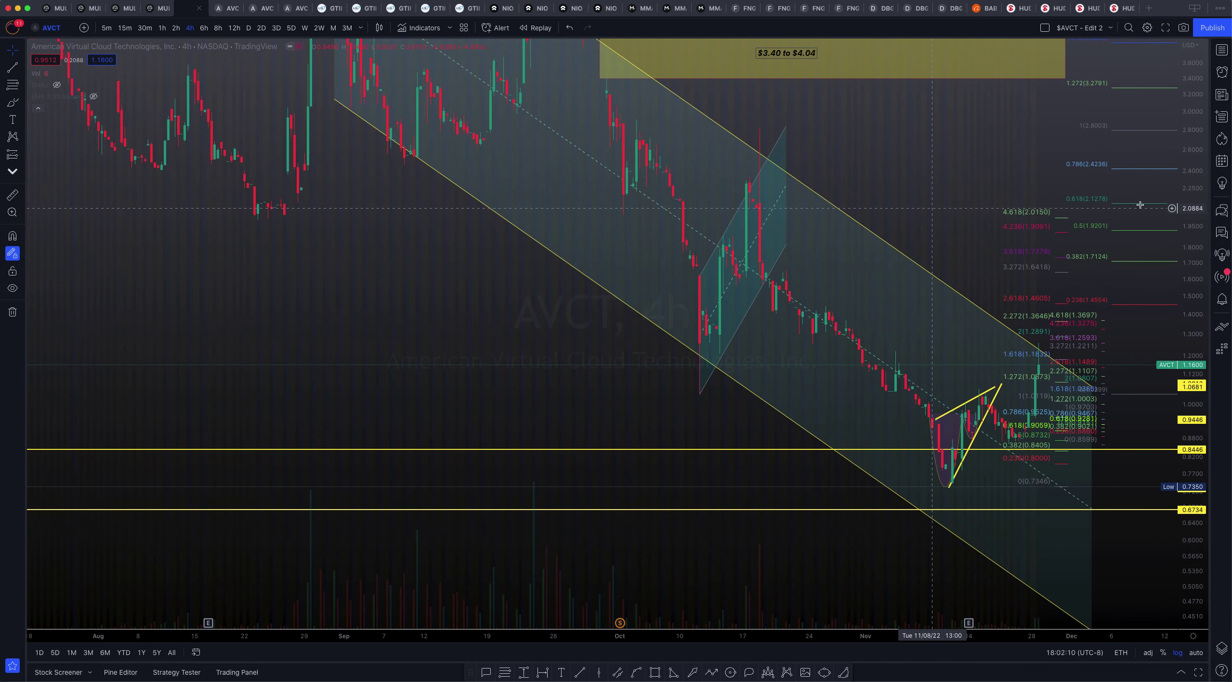
{"action": "left_click_drag", "start_coordinate": [1203, 147], "coordinate": [1200, 271]}
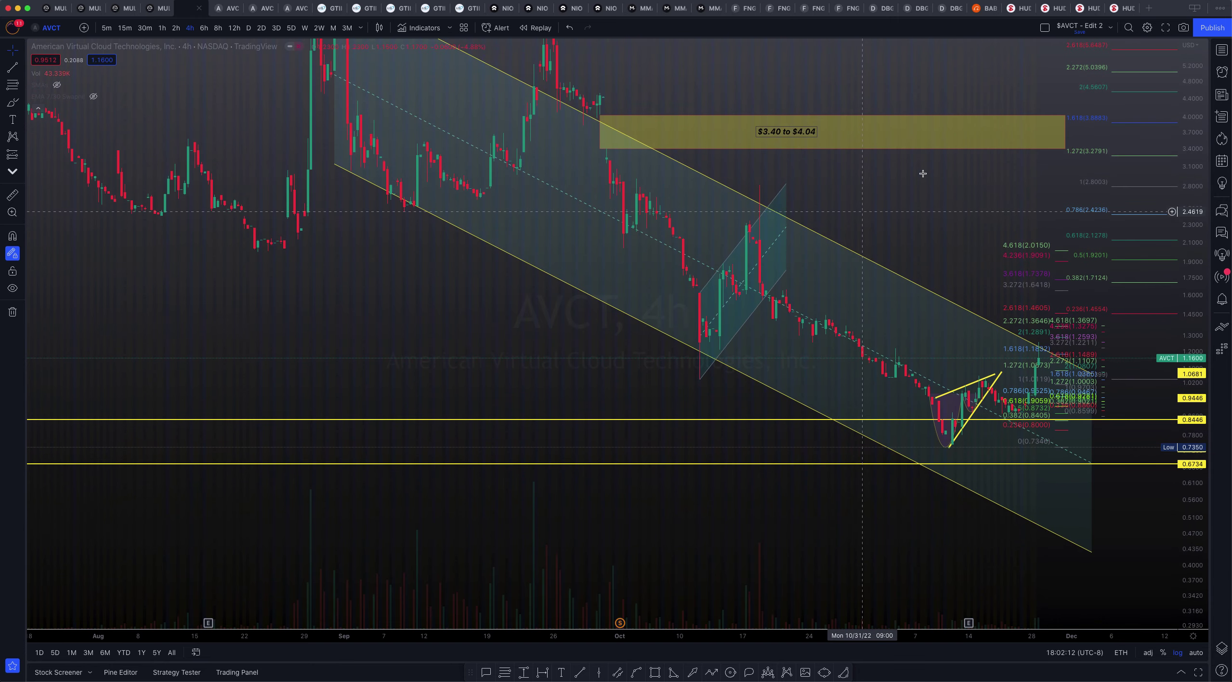
{"action": "left_click_drag", "start_coordinate": [795, 245], "coordinate": [655, 349]}
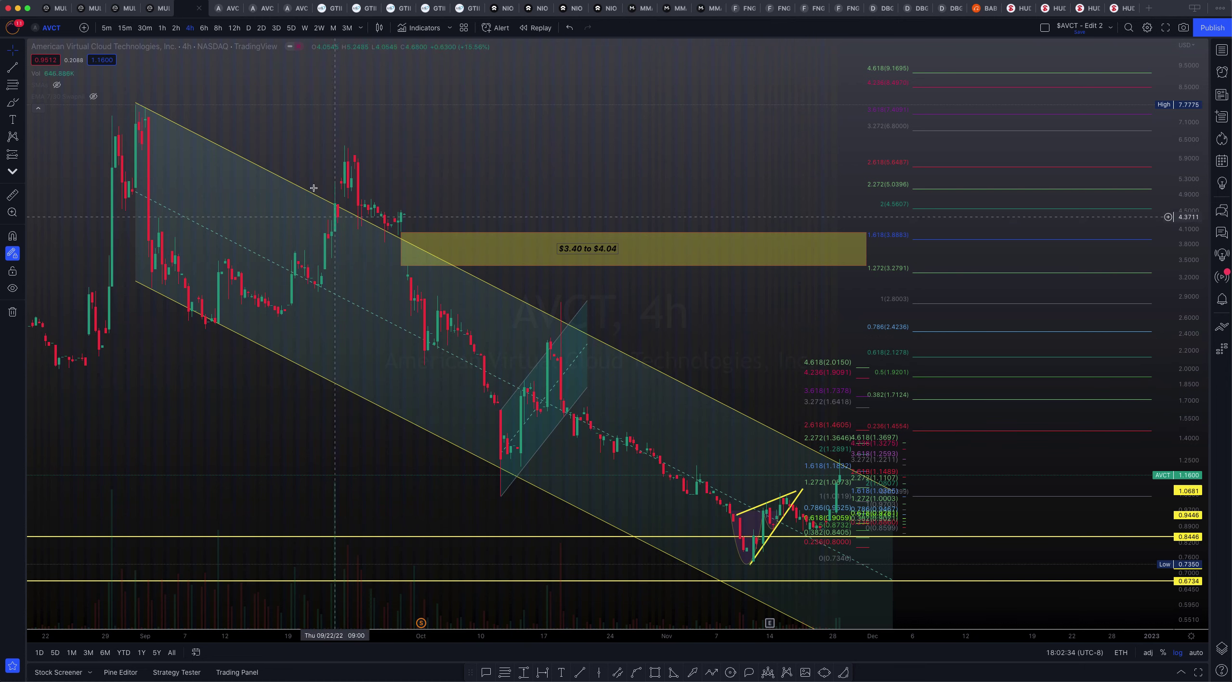
Step: Pan back to the August–September candles and inspect the descending channel drawing
{"action": "scroll", "coordinate": [230, 149], "scroll_direction": "up", "scroll_amount": 5}
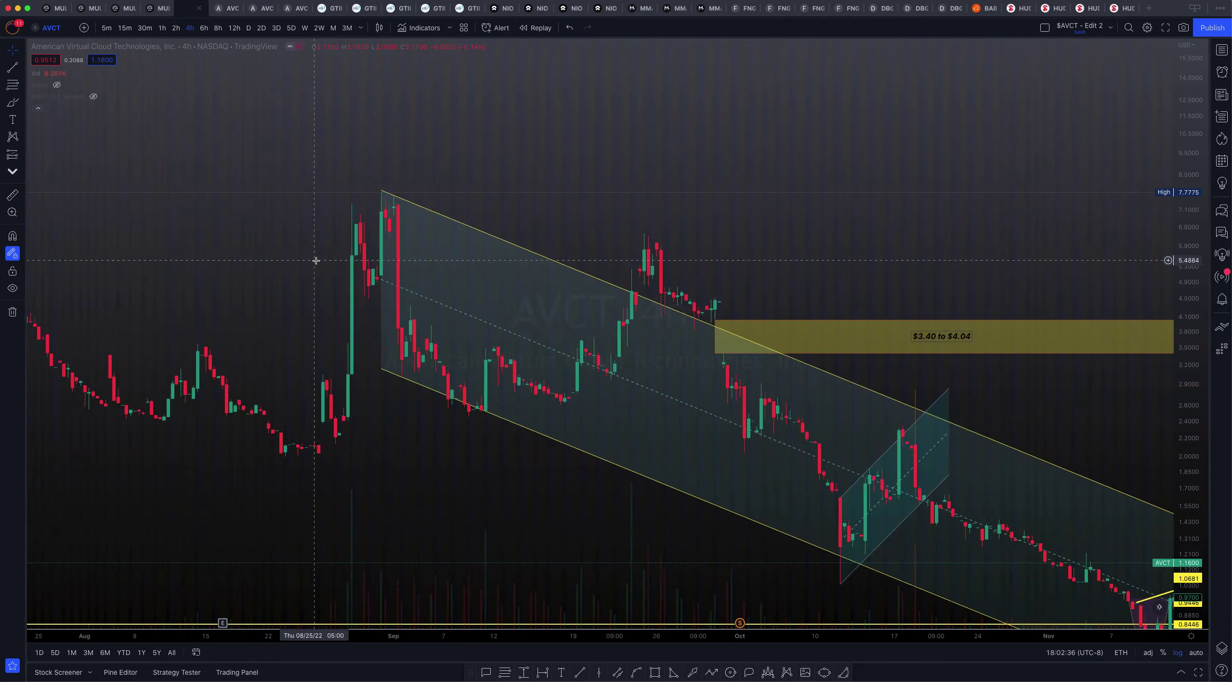
{"action": "left_click_drag", "start_coordinate": [322, 199], "coordinate": [611, 215]}
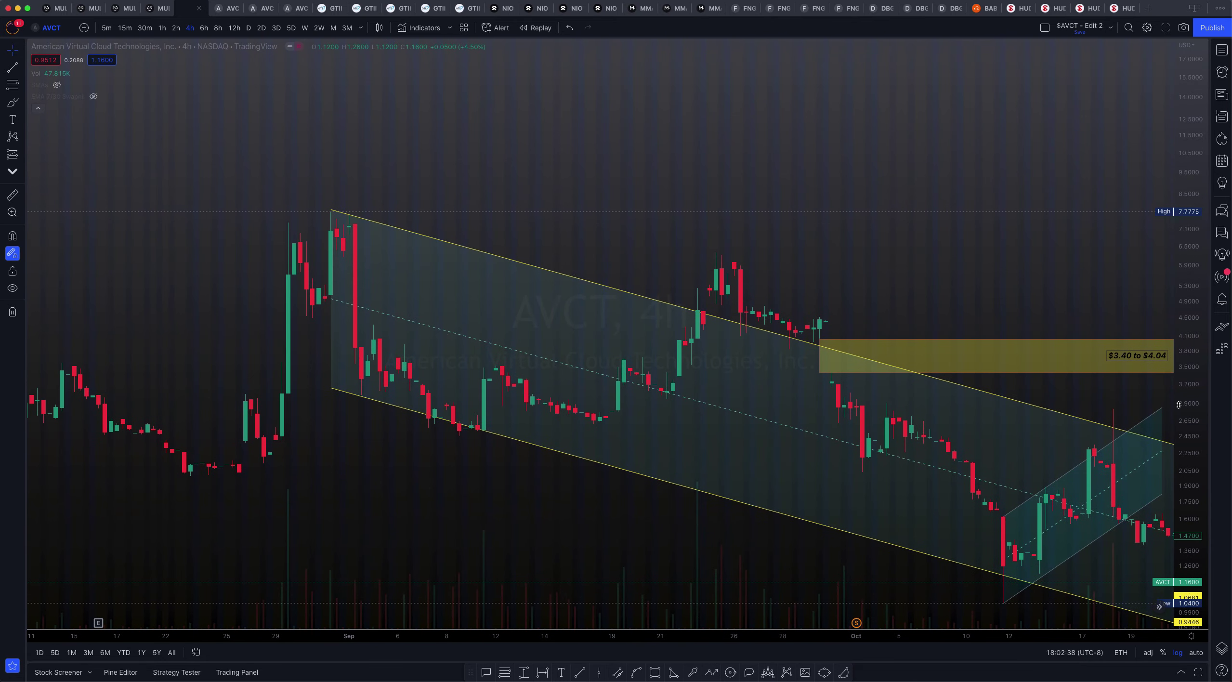
{"action": "left_click_drag", "start_coordinate": [1183, 424], "coordinate": [1184, 455]}
{"action": "scroll", "coordinate": [316, 164], "scroll_direction": "up", "scroll_amount": 5}
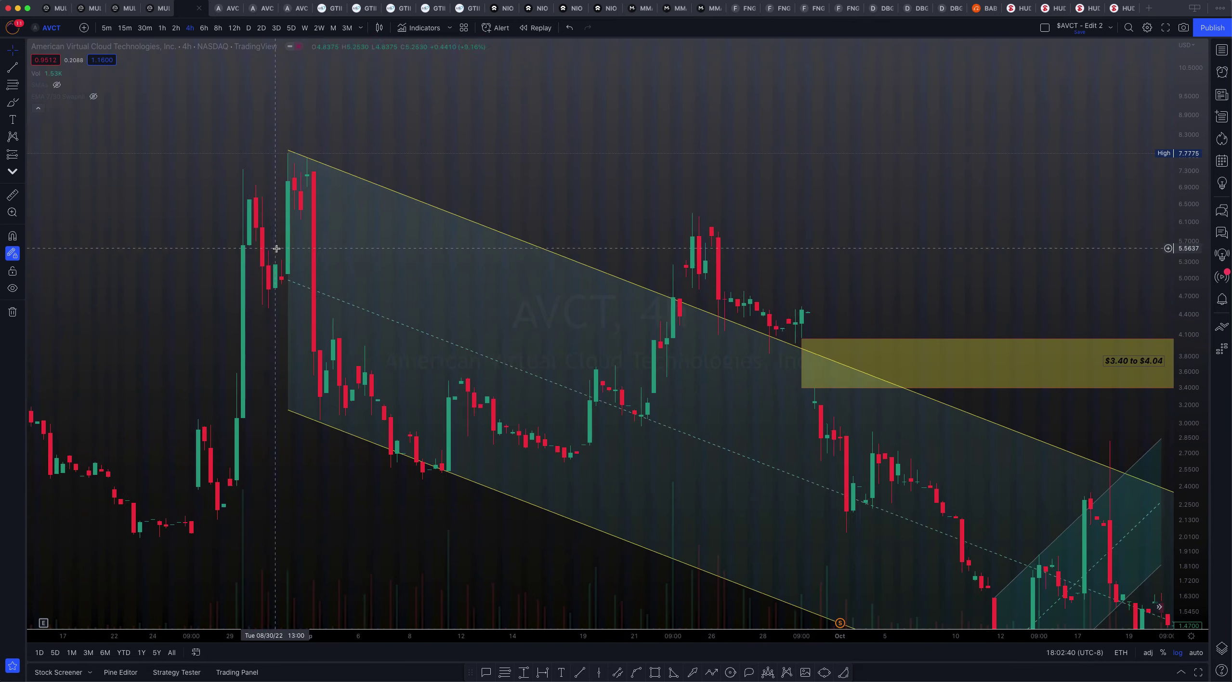
{"action": "left_click_drag", "start_coordinate": [317, 163], "coordinate": [1122, 187]}
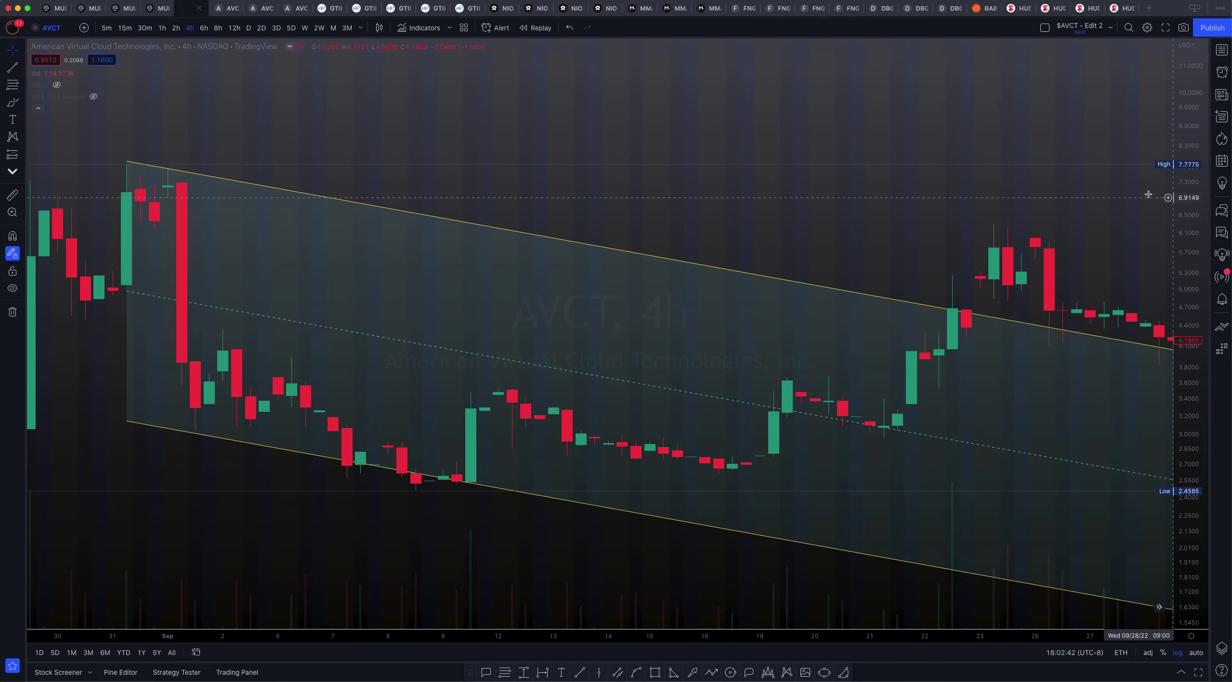
{"action": "scroll", "coordinate": [396, 116], "scroll_direction": "right", "scroll_amount": 10}
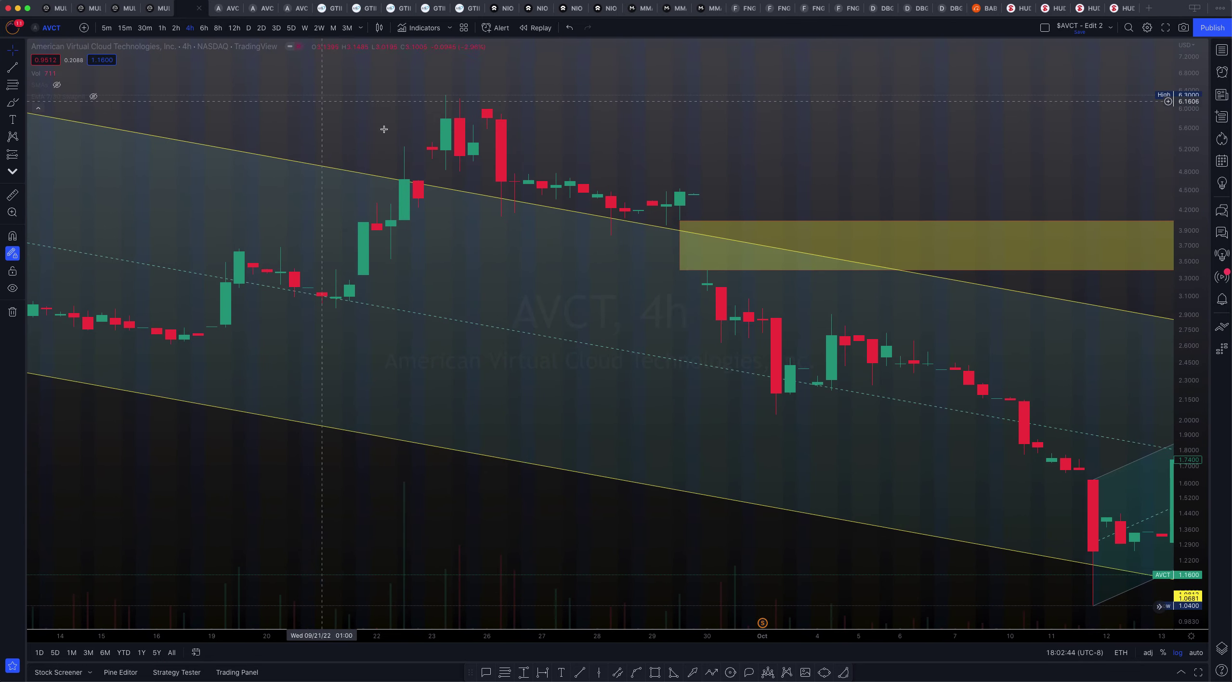
{"action": "scroll", "coordinate": [614, 396], "scroll_direction": "down", "scroll_amount": 3}
{"action": "scroll", "coordinate": [811, 173], "scroll_direction": "right", "scroll_amount": 10}
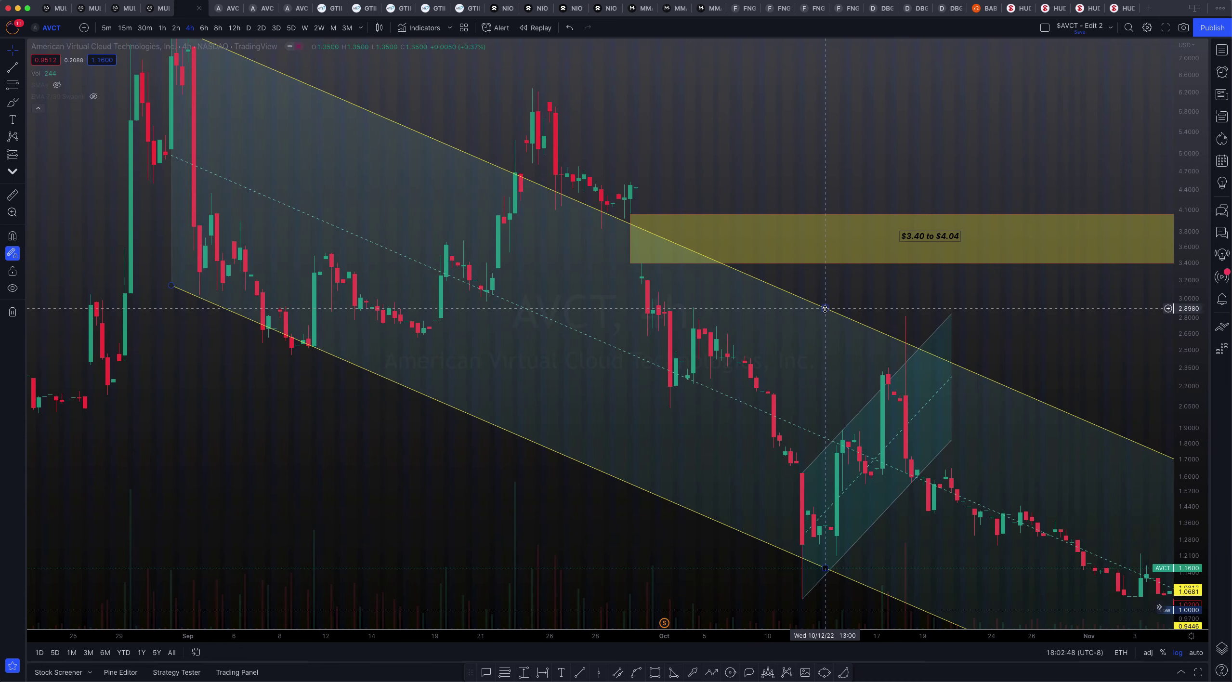
{"action": "left_click_drag", "start_coordinate": [828, 151], "coordinate": [826, 236]}
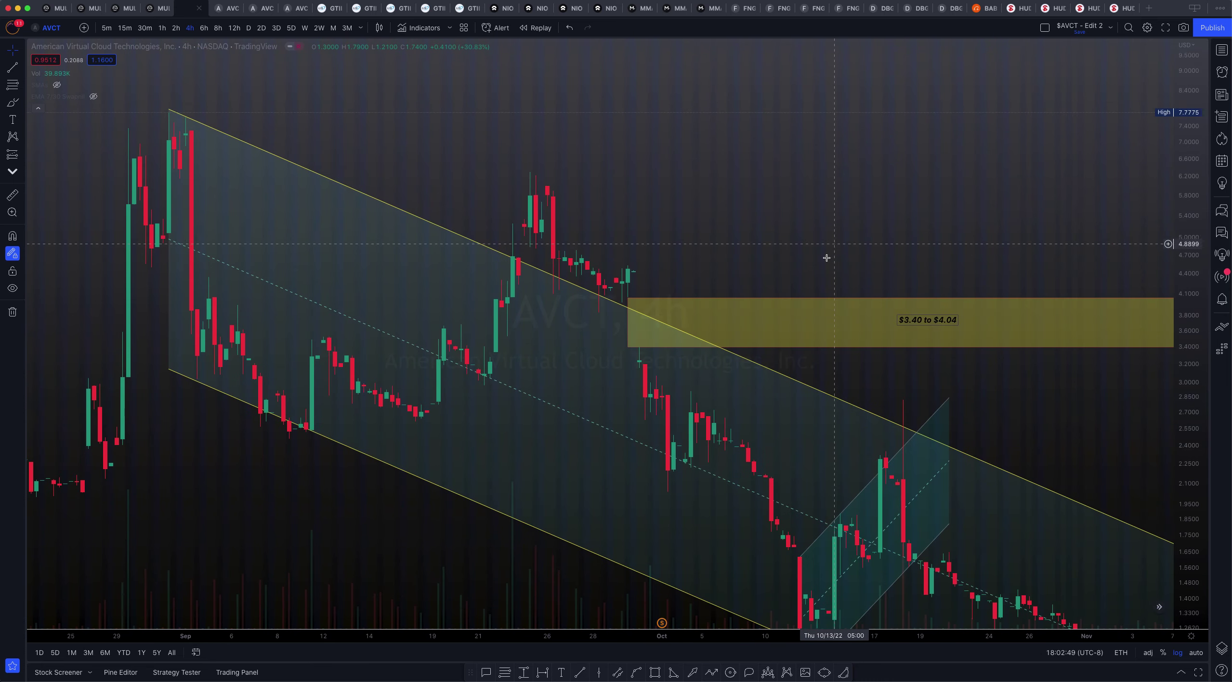
{"action": "left_click", "coordinate": [823, 394]}
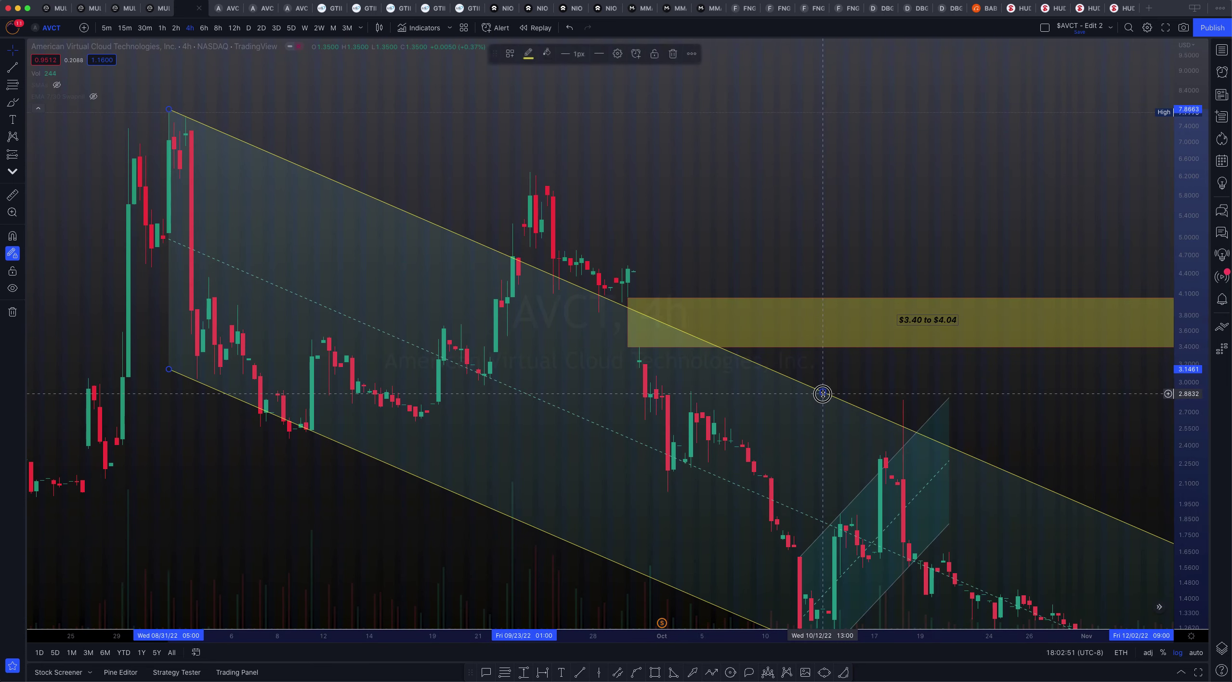
{"action": "left_click", "coordinate": [629, 241]}
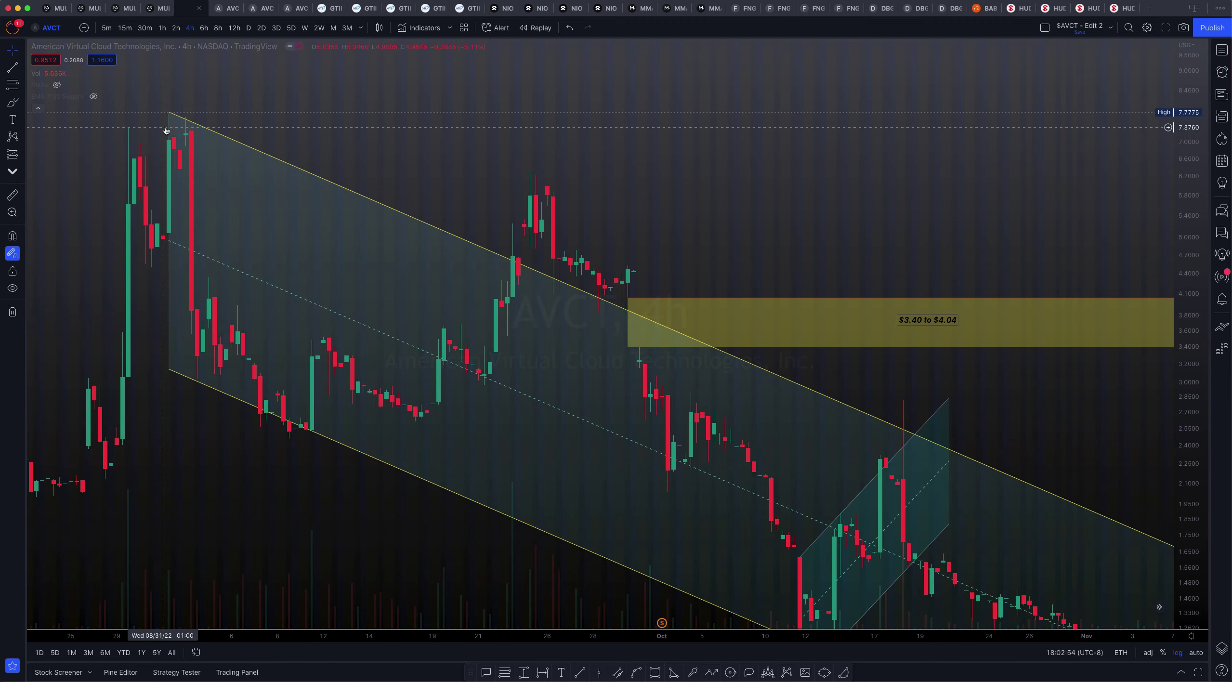
Step: Frame the whole channel through December and select the channel and purple rounded-bottom arc
{"action": "scroll", "coordinate": [344, 143], "scroll_direction": "up", "scroll_amount": 5}
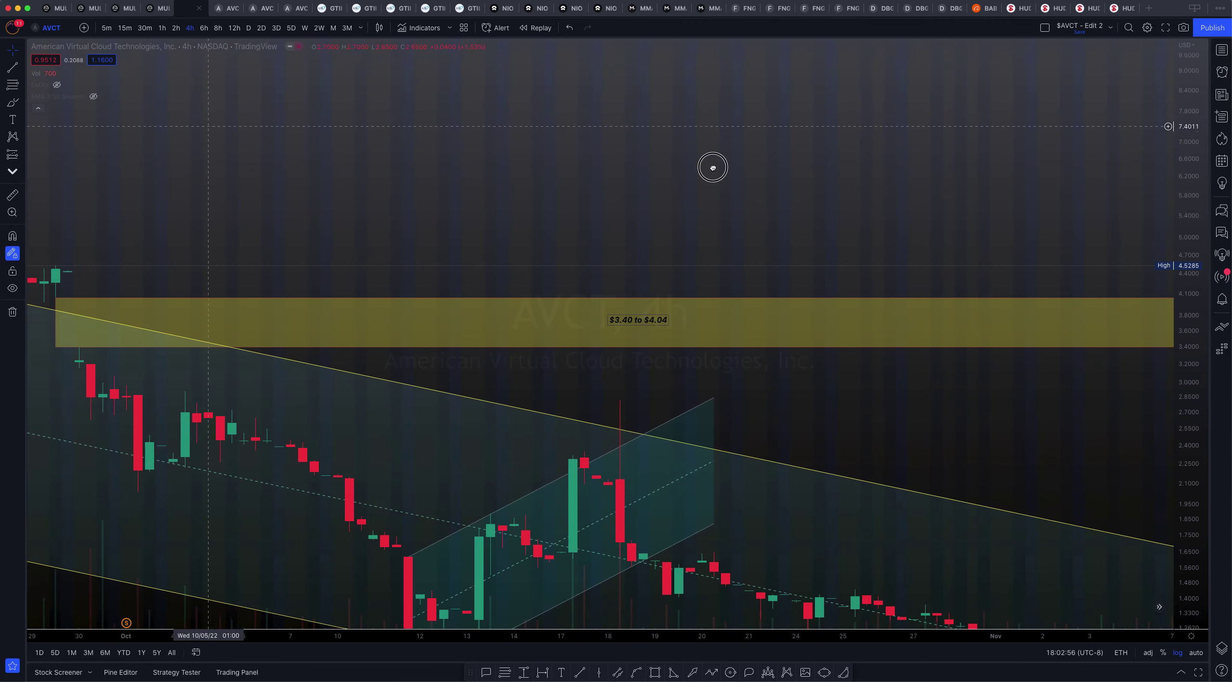
{"action": "left_click_drag", "start_coordinate": [714, 167], "coordinate": [1100, 179]}
{"action": "left_click_drag", "start_coordinate": [705, 206], "coordinate": [726, 206]}
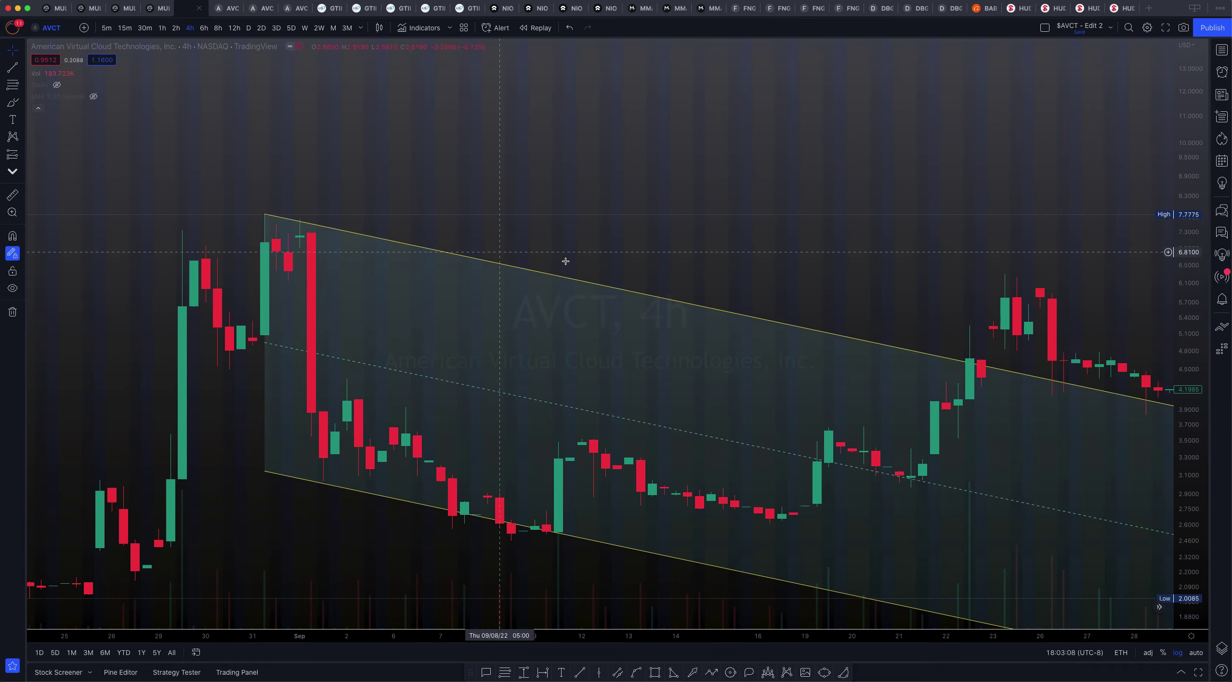
{"action": "scroll", "coordinate": [565, 260], "scroll_direction": "down", "scroll_amount": 10}
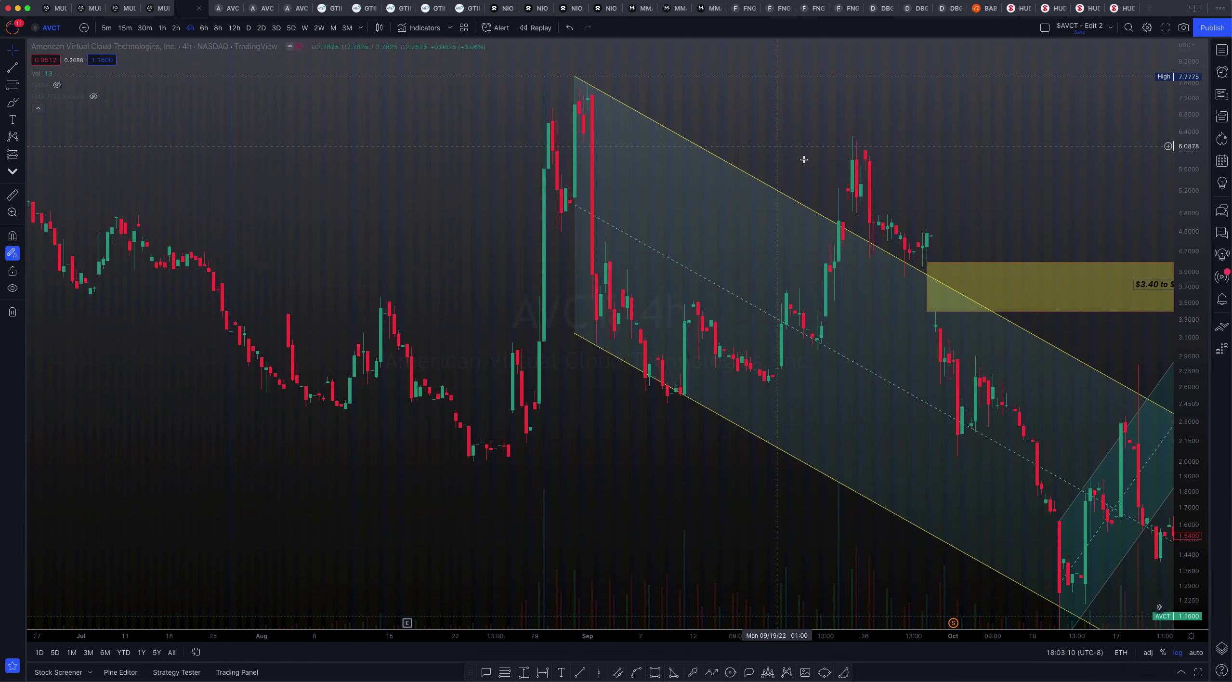
{"action": "left_click_drag", "start_coordinate": [805, 160], "coordinate": [550, 297]}
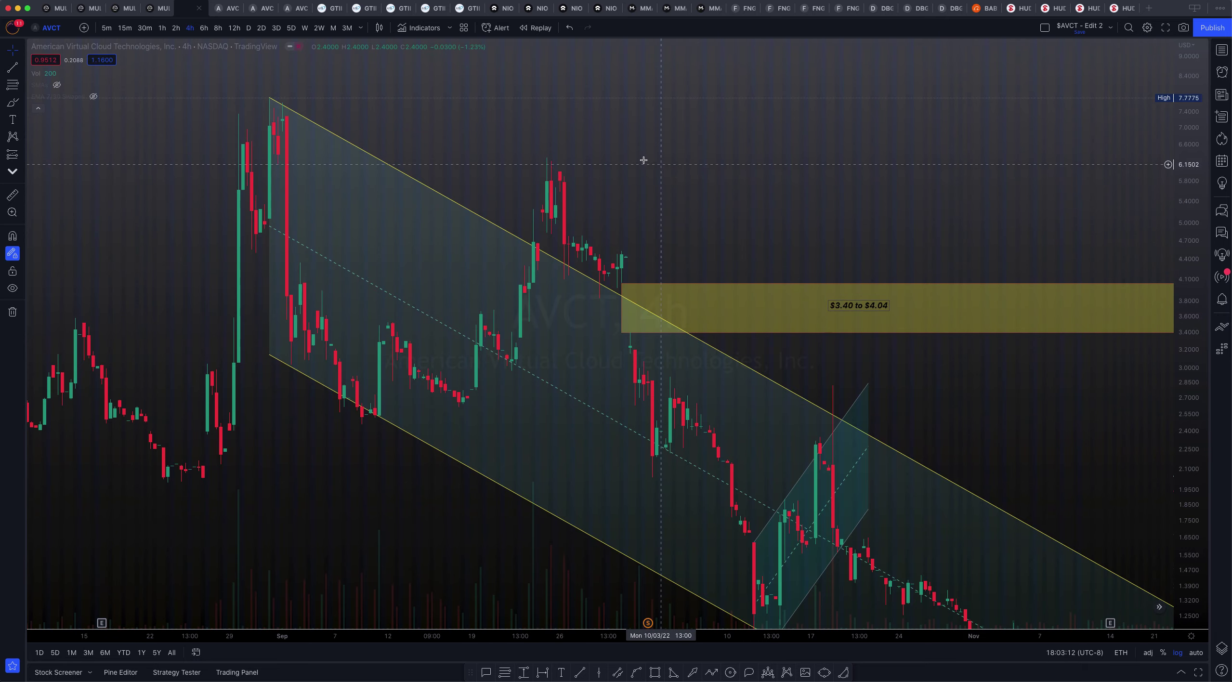
{"action": "left_click_drag", "start_coordinate": [861, 215], "coordinate": [553, 112]}
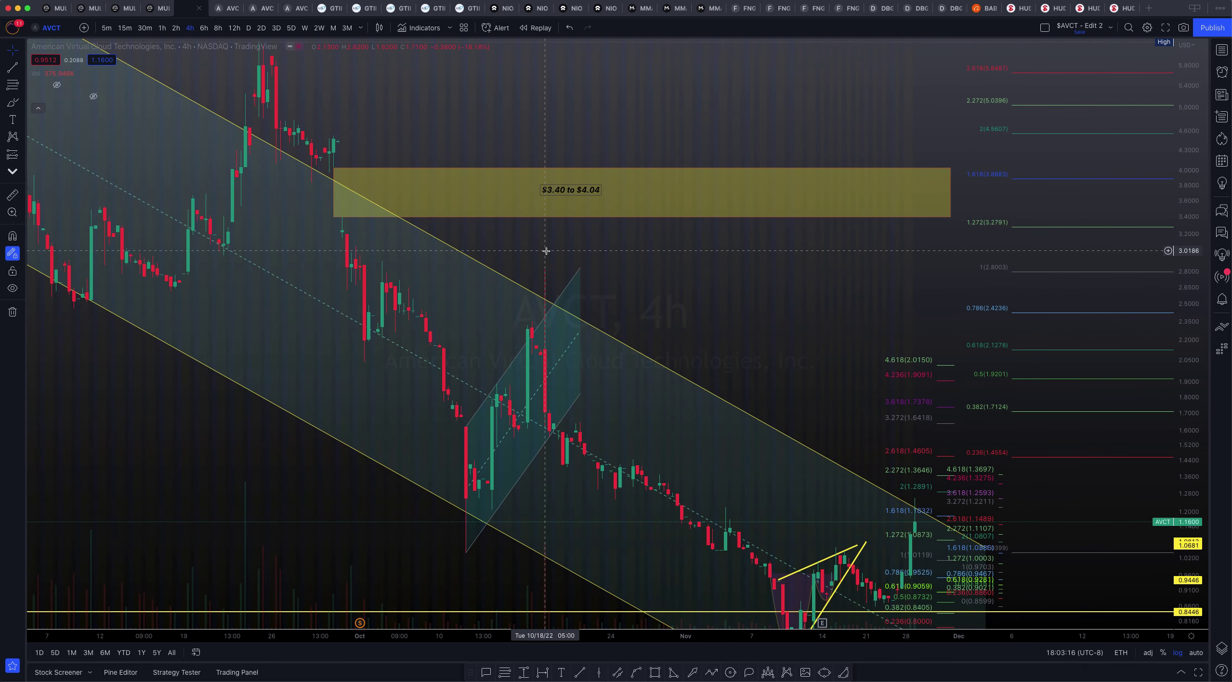
{"action": "left_click_drag", "start_coordinate": [1188, 270], "coordinate": [1188, 337]}
{"action": "left_click_drag", "start_coordinate": [770, 350], "coordinate": [867, 333]}
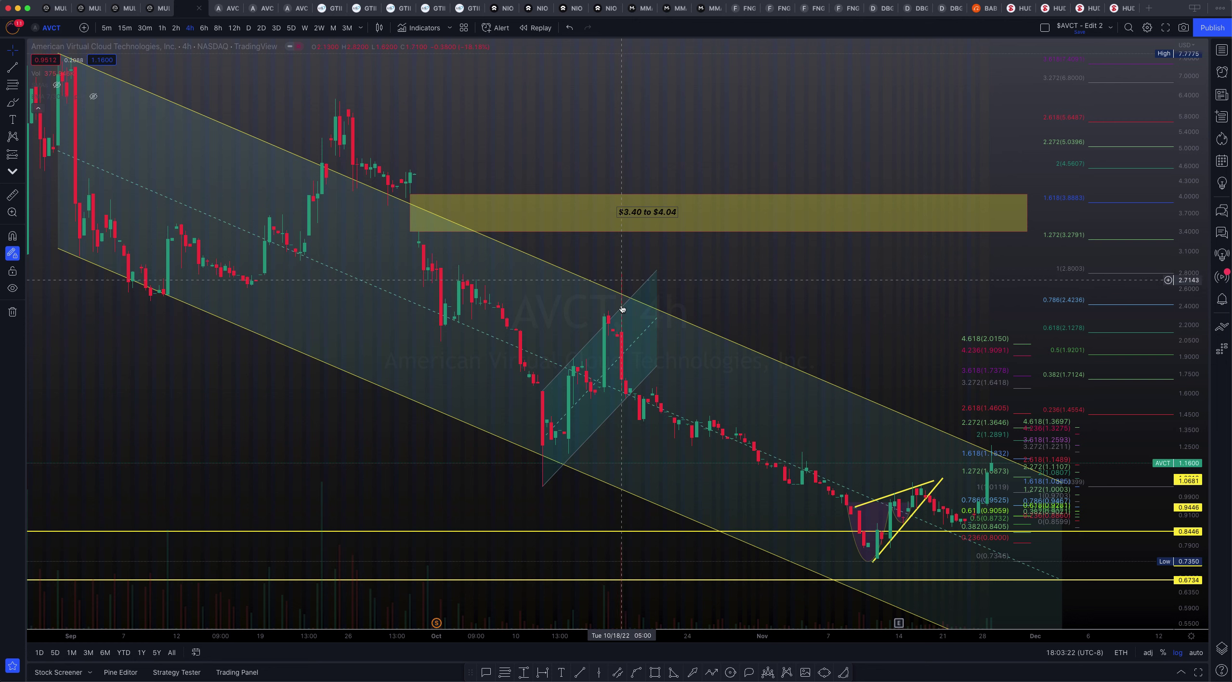
{"action": "left_click", "coordinate": [698, 426]}
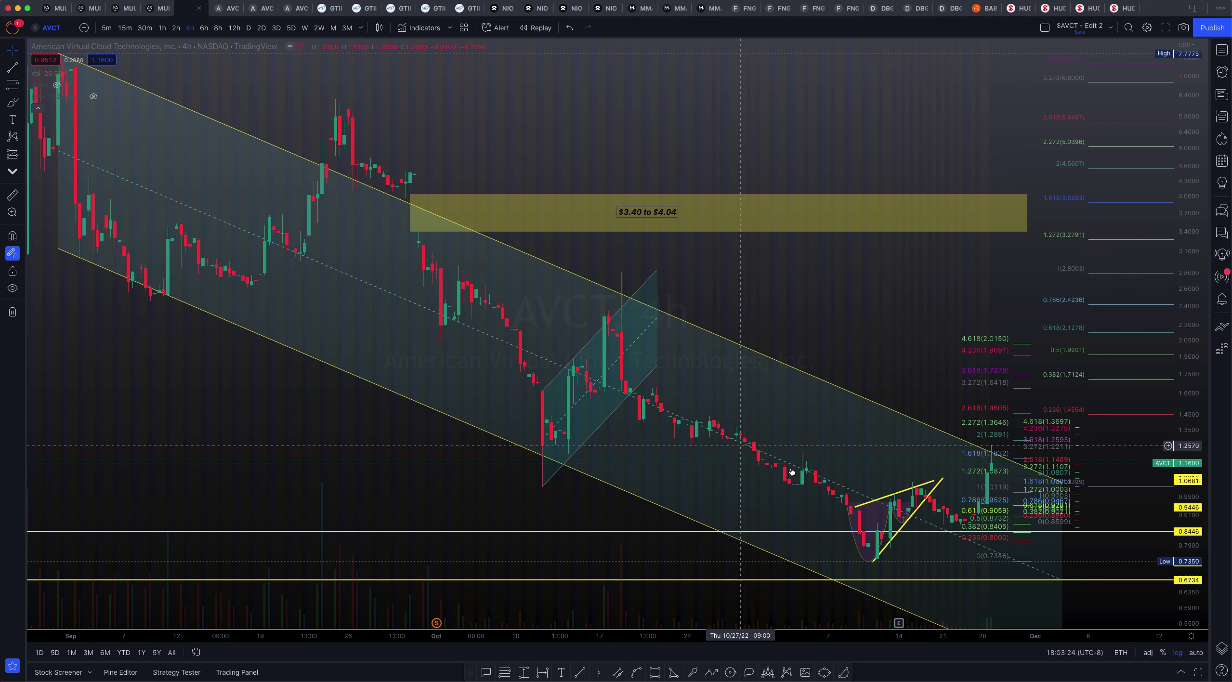
{"action": "left_click", "coordinate": [877, 543]}
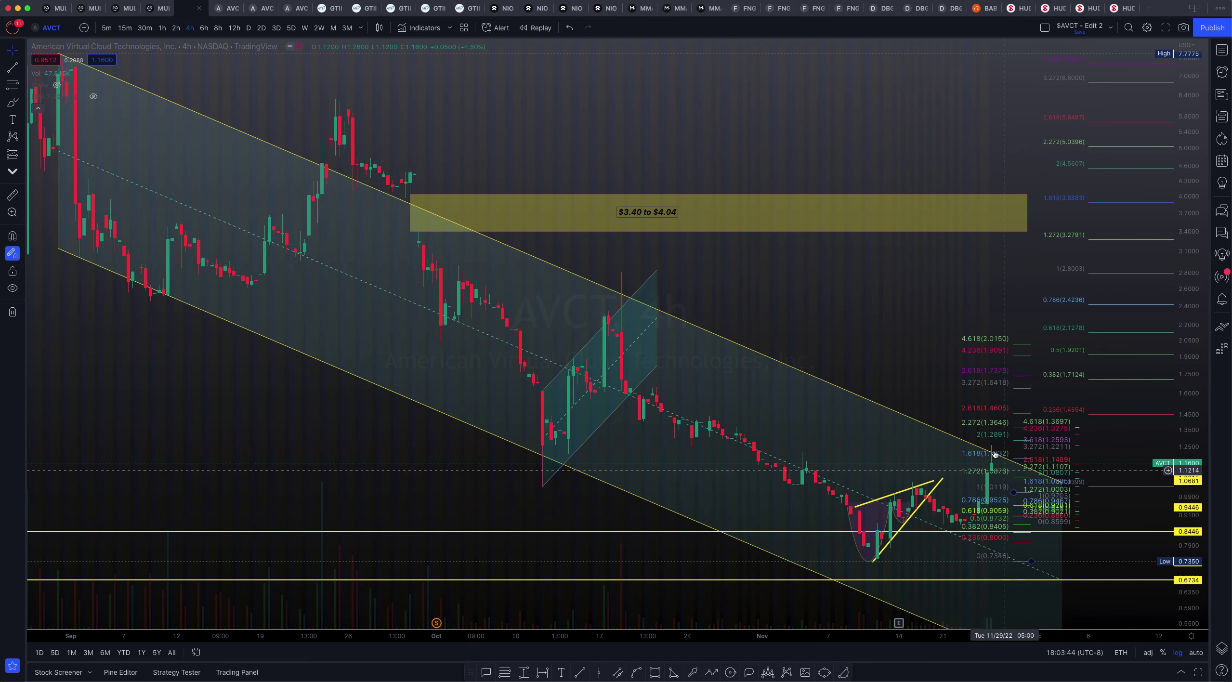
Step: Enlarge the recent candles around the late-November breakout and unhide the SMA lines
{"action": "scroll", "coordinate": [680, 281], "scroll_direction": "up", "scroll_amount": 5}
{"action": "left_click_drag", "start_coordinate": [676, 281], "coordinate": [679, 103]}
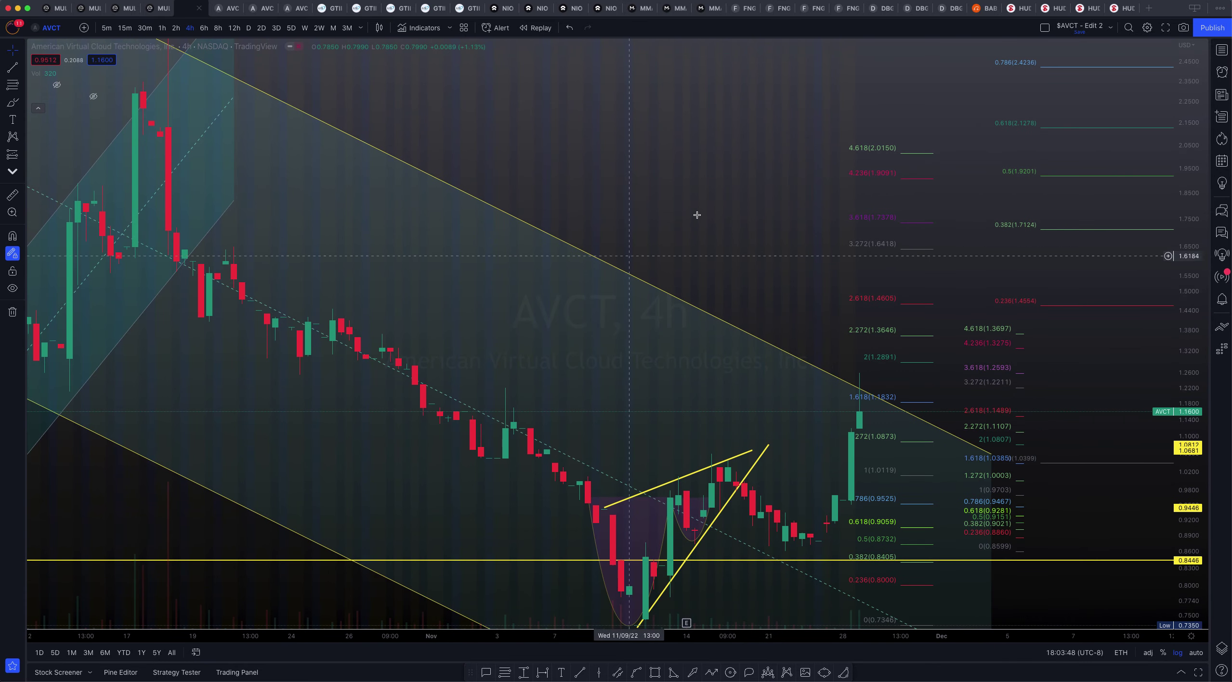
{"action": "left_click_drag", "start_coordinate": [677, 213], "coordinate": [662, 37]}
{"action": "scroll", "coordinate": [528, 231], "scroll_direction": "right", "scroll_amount": 5}
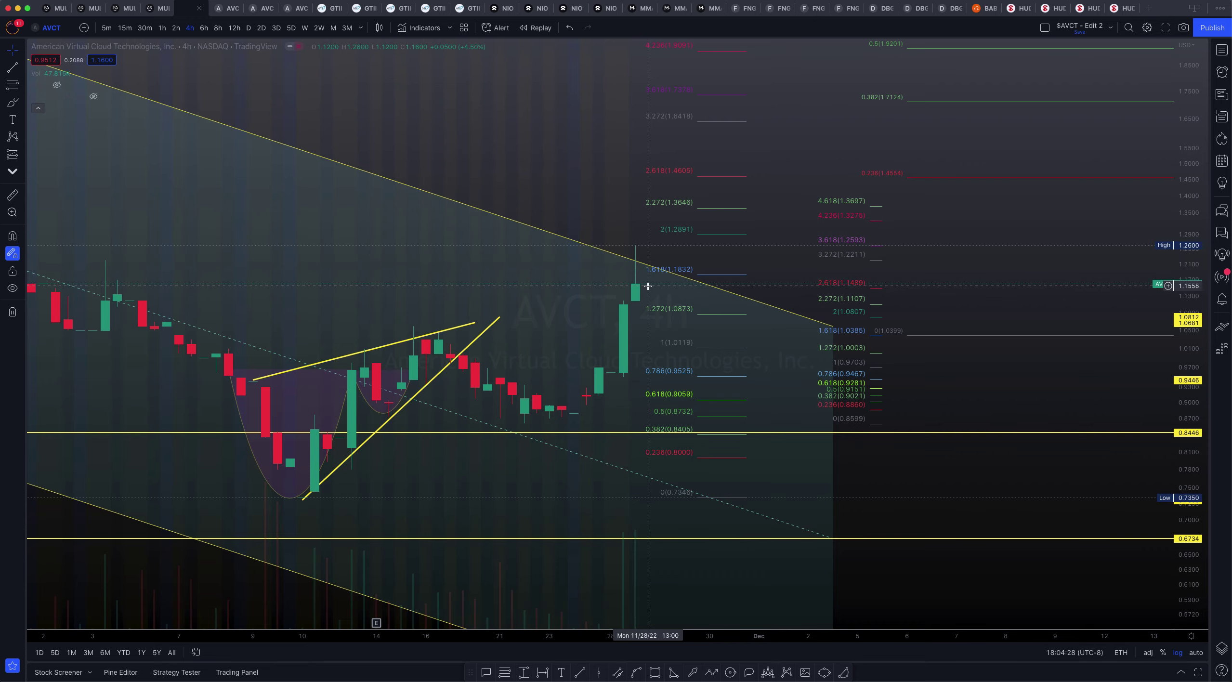
{"action": "left_click_drag", "start_coordinate": [589, 199], "coordinate": [646, 210]}
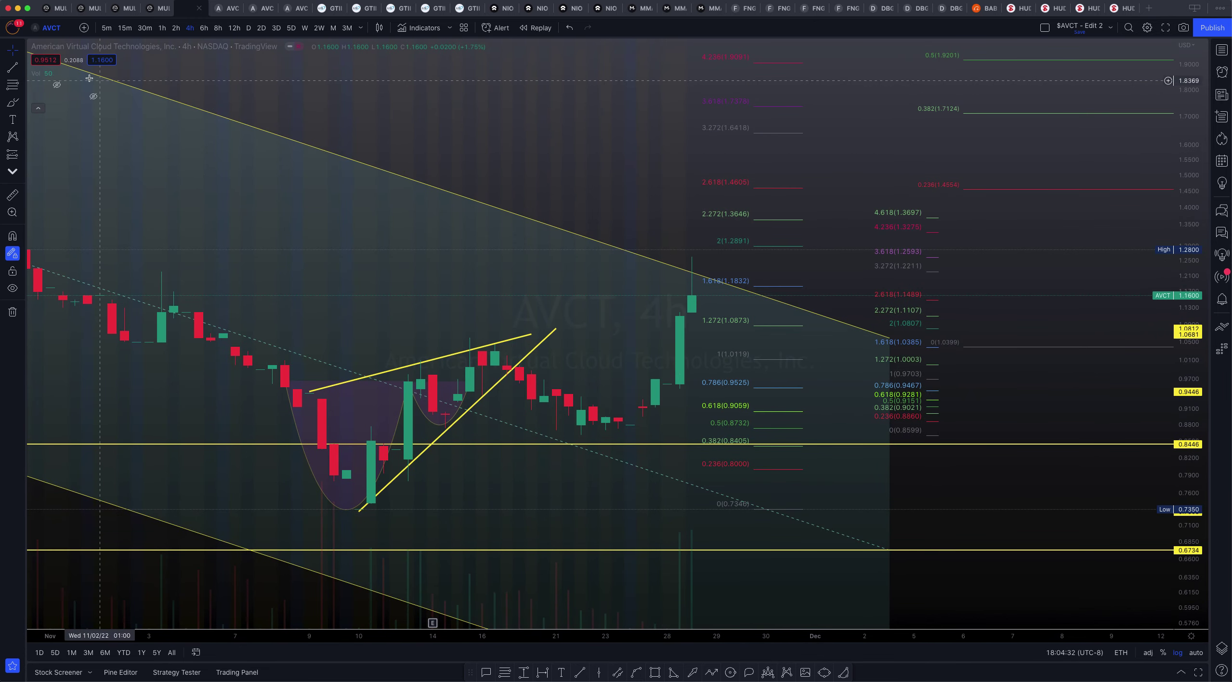
{"action": "mouse_move", "coordinate": [58, 87]}
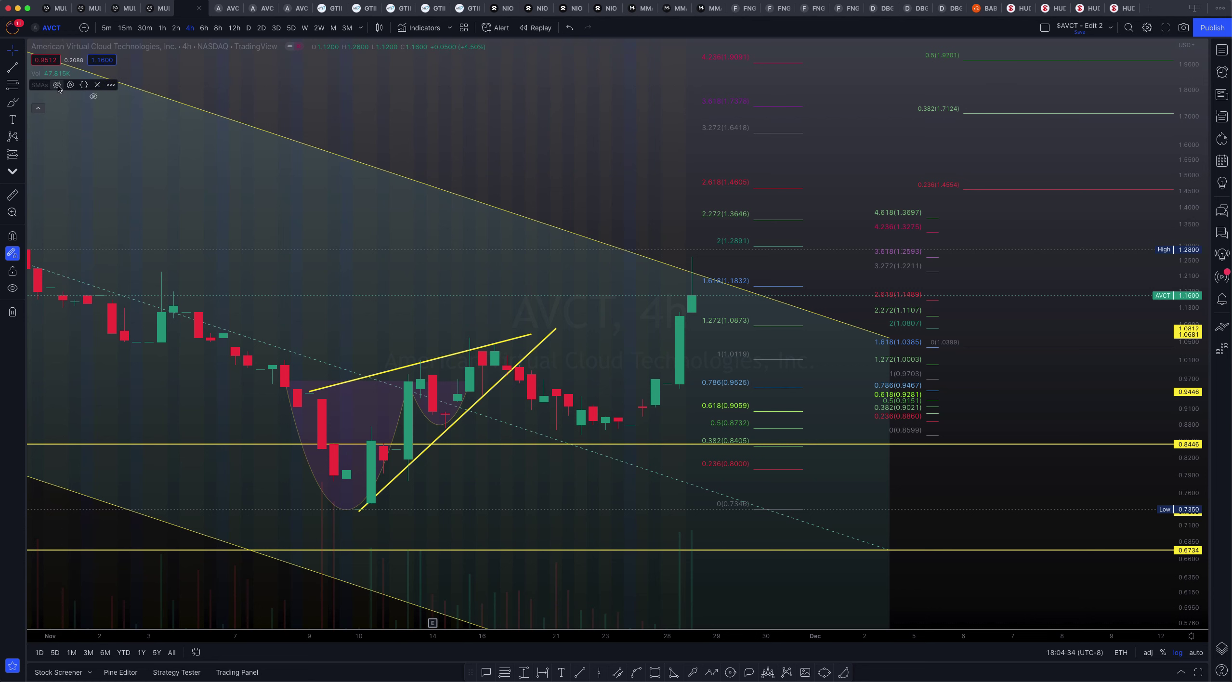
{"action": "left_click", "coordinate": [57, 85]}
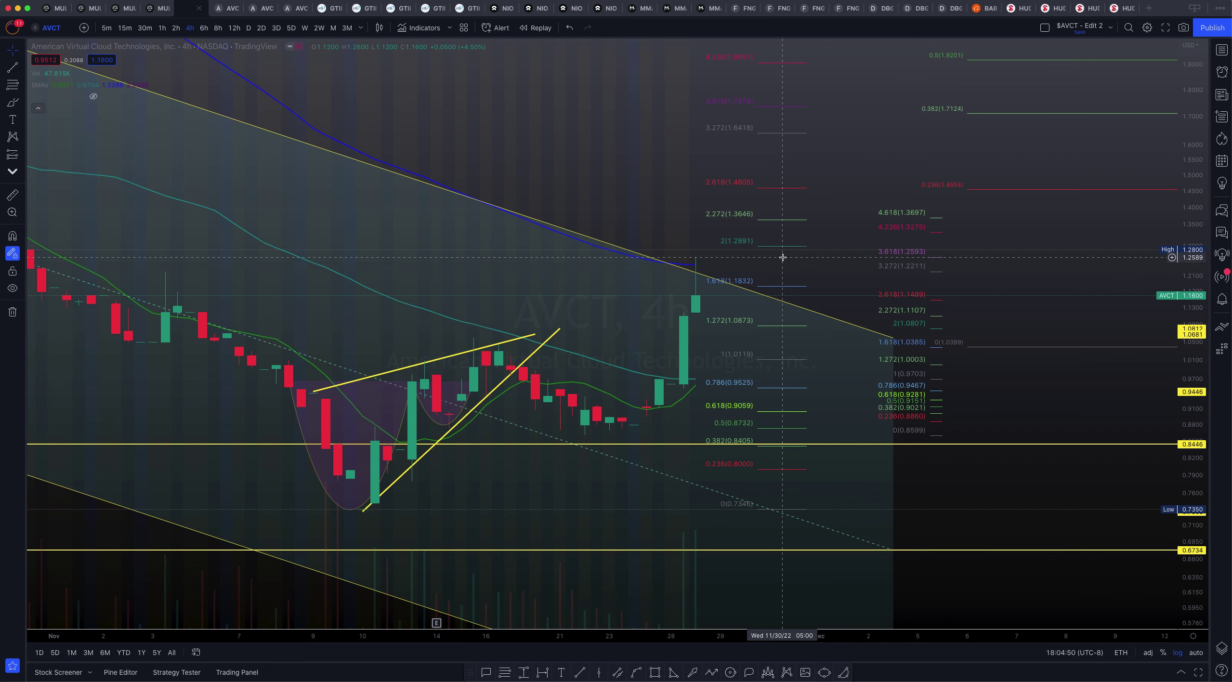
Step: Zoom out to reveal the August–September highs and hide the moving-average lines
{"action": "scroll", "coordinate": [525, 298], "scroll_direction": "down", "scroll_amount": 5}
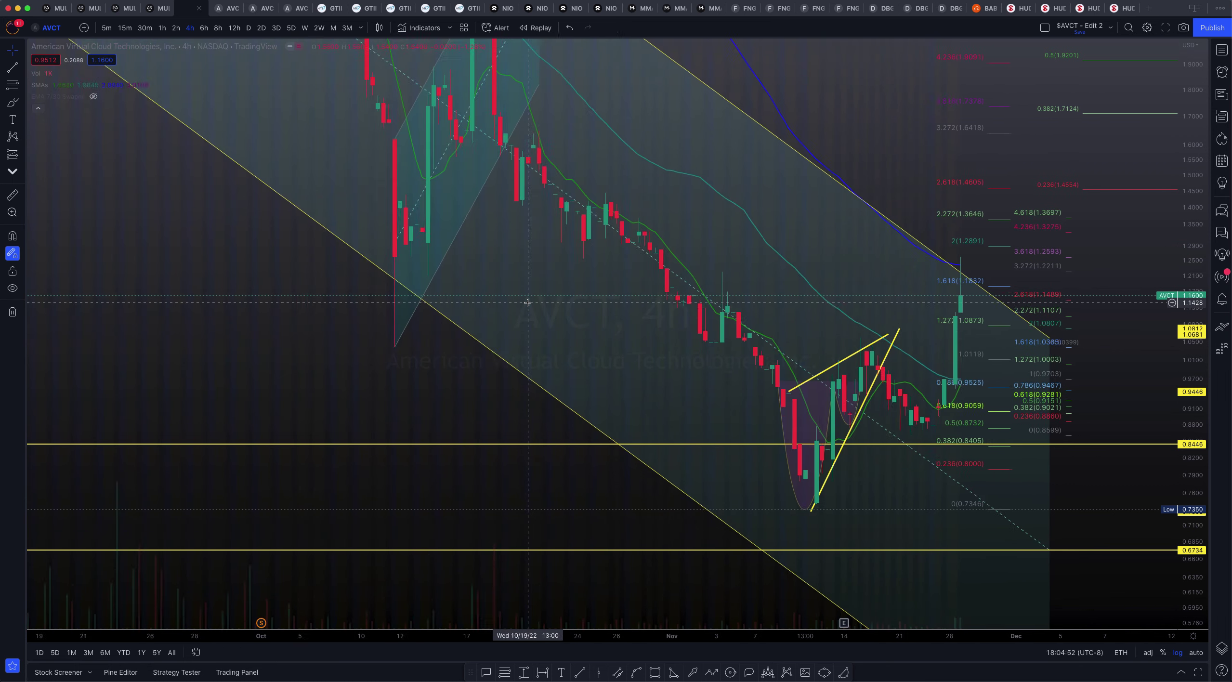
{"action": "left_click_drag", "start_coordinate": [1192, 192], "coordinate": [1193, 280]}
{"action": "scroll", "coordinate": [600, 325], "scroll_direction": "down", "scroll_amount": 4}
{"action": "left_click_drag", "start_coordinate": [947, 159], "coordinate": [706, 291]}
{"action": "mouse_move", "coordinate": [105, 97]}
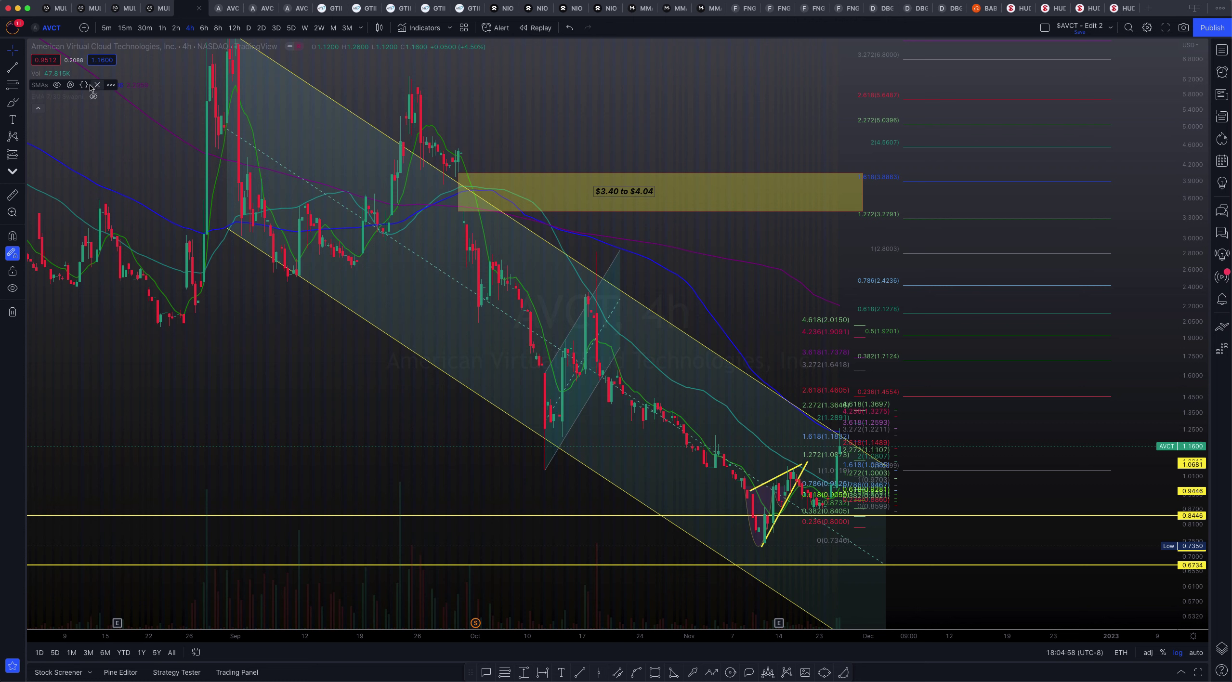
{"action": "left_click", "coordinate": [56, 85]}
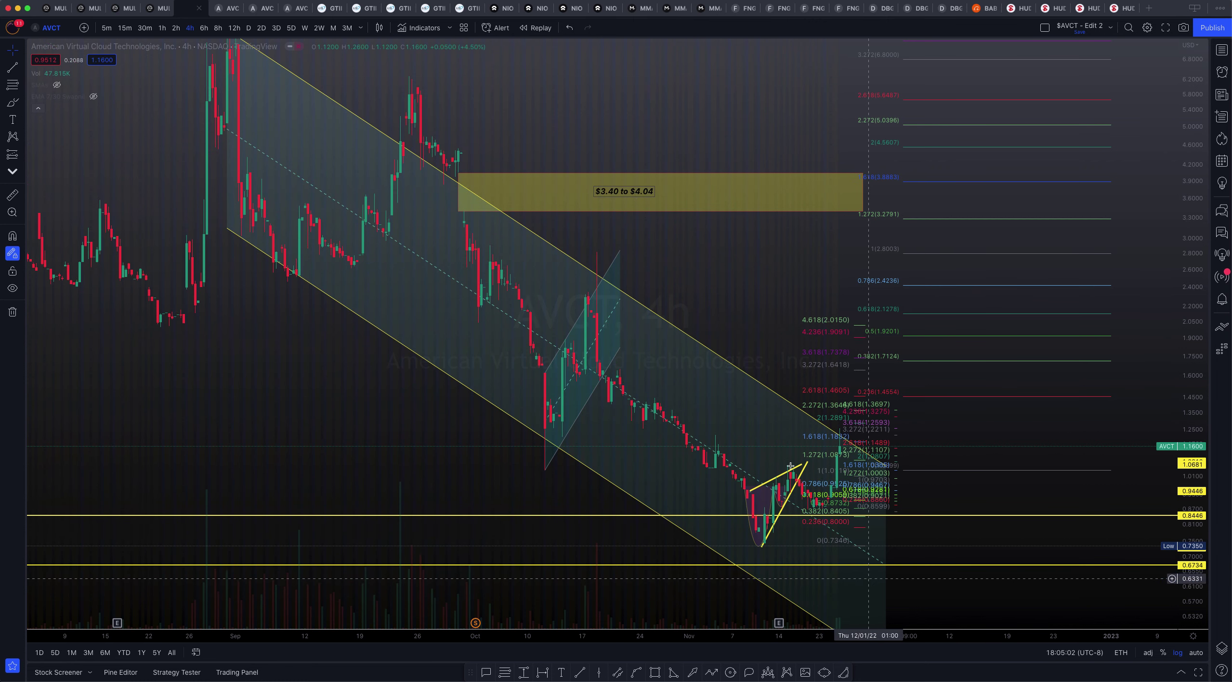
Step: Select and deselect the descending channel, then bring the recent price action back into view
{"action": "scroll", "coordinate": [393, 138], "scroll_direction": "up", "scroll_amount": 4}
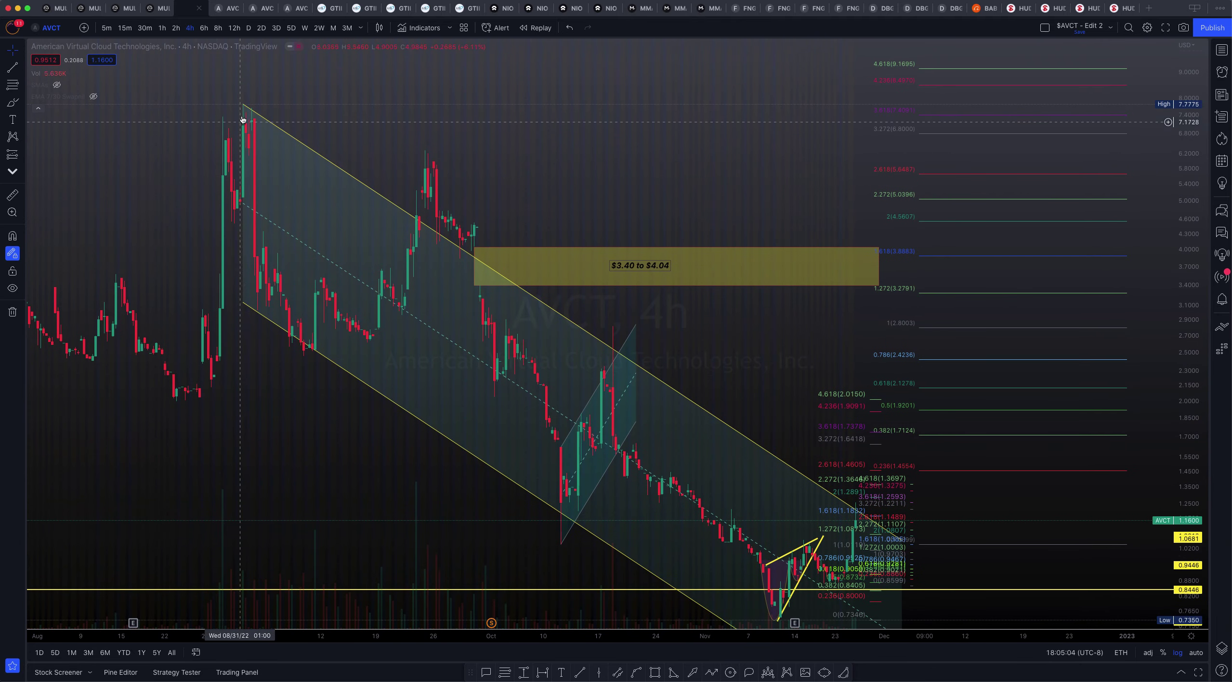
{"action": "left_click", "coordinate": [251, 113]}
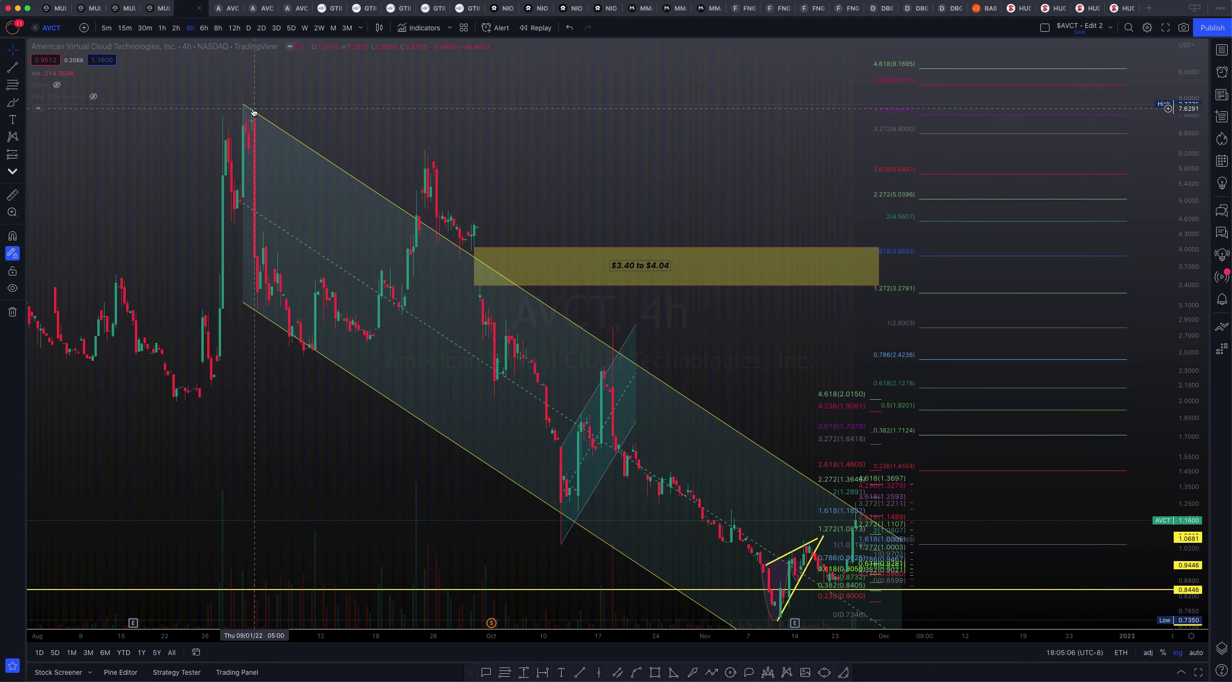
{"action": "left_click", "coordinate": [255, 117]}
{"action": "scroll", "coordinate": [254, 117], "scroll_direction": "up", "scroll_amount": 3}
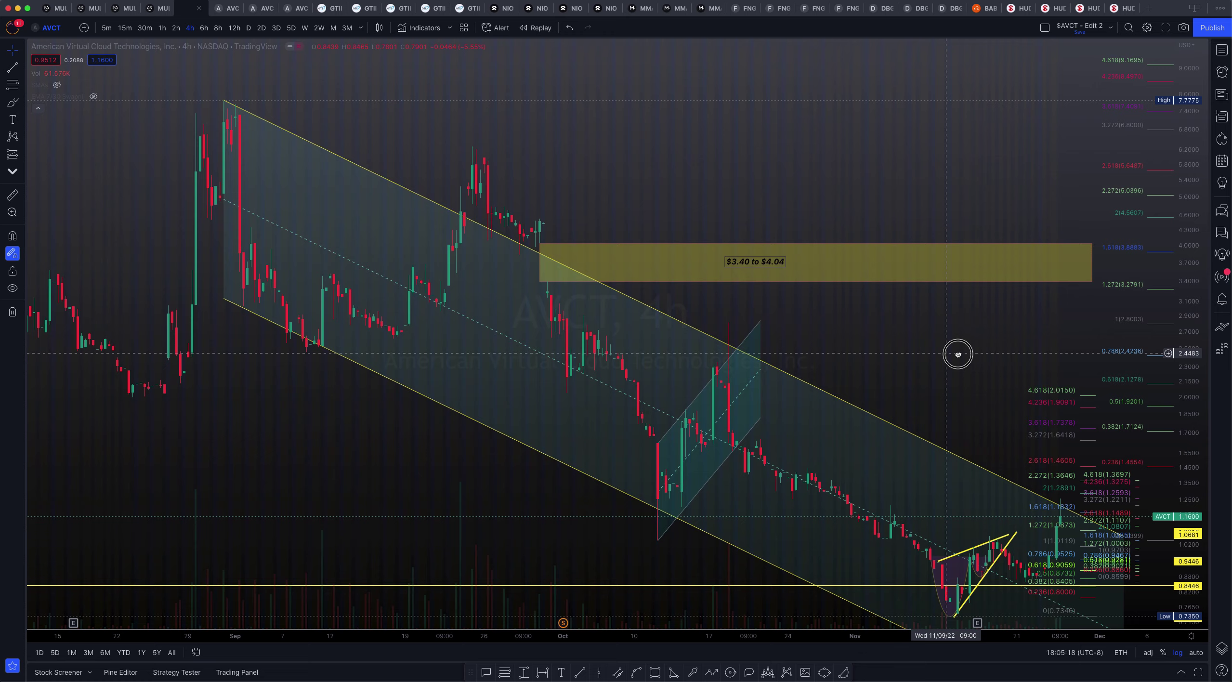
{"action": "scroll", "coordinate": [256, 127], "scroll_direction": "left", "scroll_amount": 1}
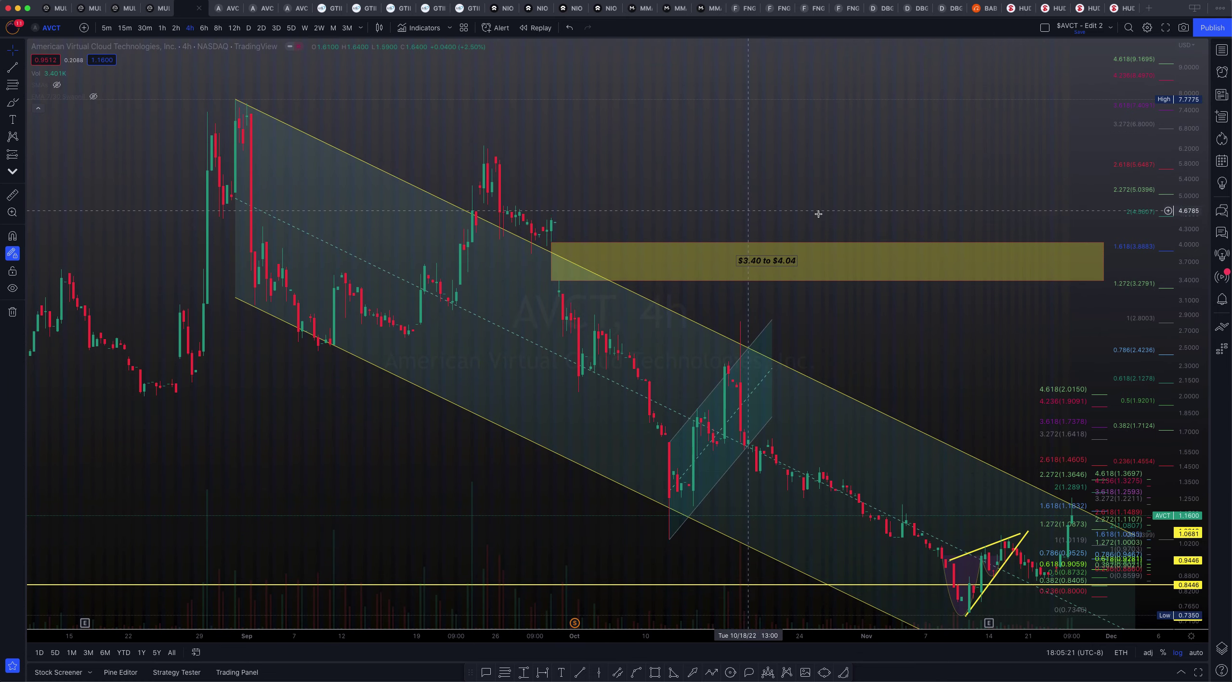
{"action": "left_click", "coordinate": [839, 157]}
{"action": "left_click_drag", "start_coordinate": [839, 157], "coordinate": [627, 129]}
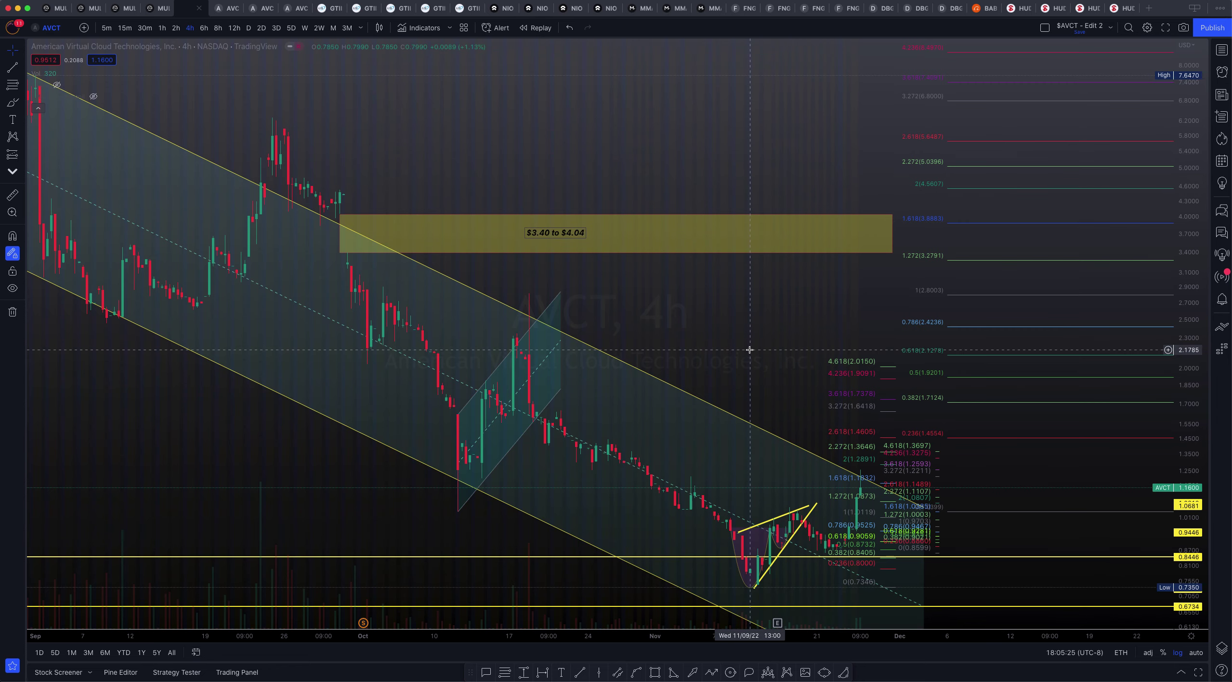
{"action": "left_click_drag", "start_coordinate": [750, 350], "coordinate": [782, 225]}
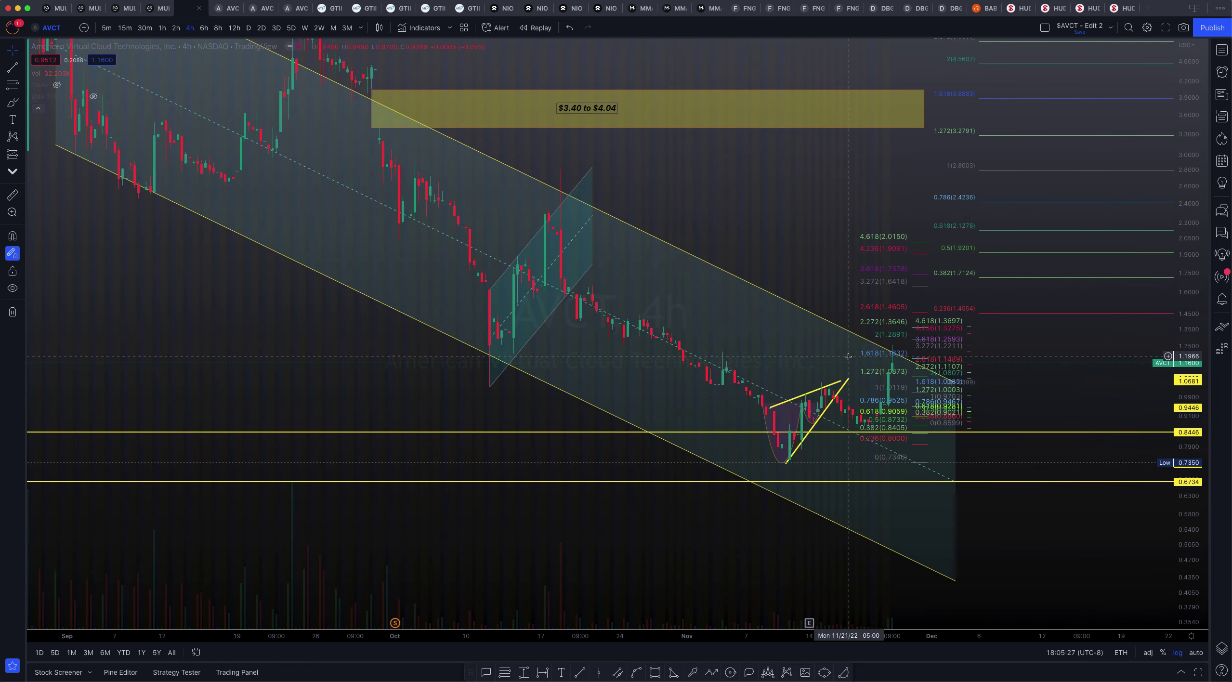
{"action": "scroll", "coordinate": [848, 357], "scroll_direction": "right", "scroll_amount": 10}
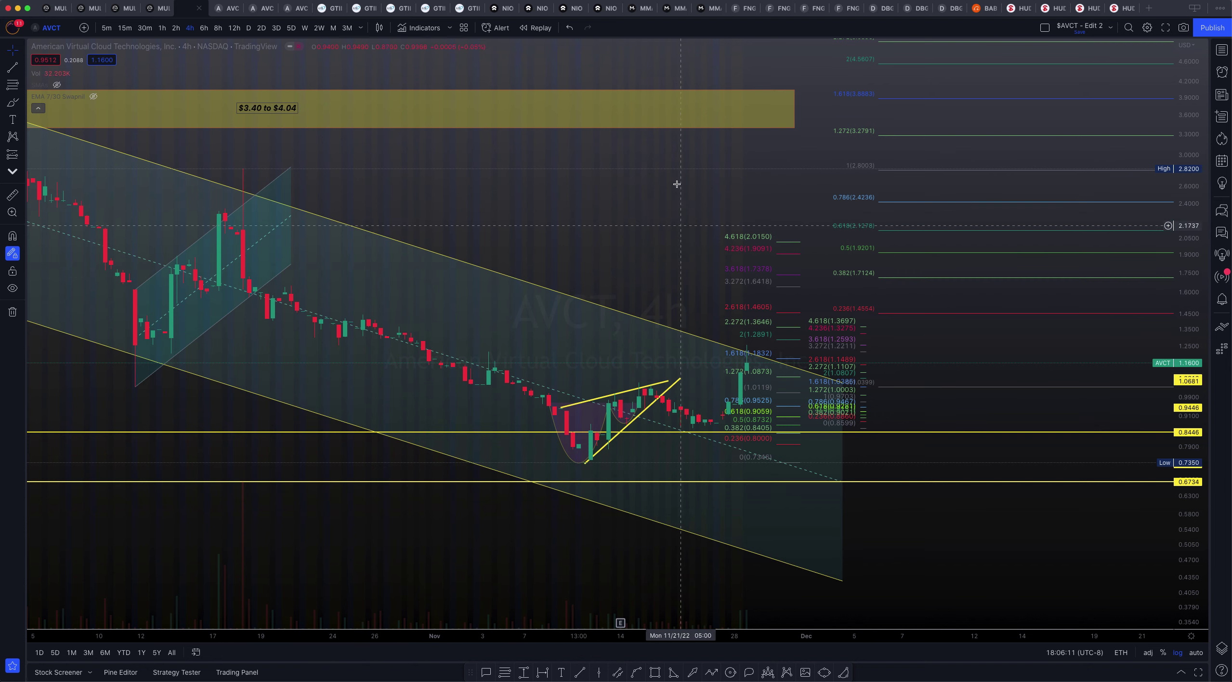
Step: Switch to the '$AVCT - RSI' layout as four stacked panes, RSI filling the top pane
{"action": "left_click", "coordinate": [261, 10]}
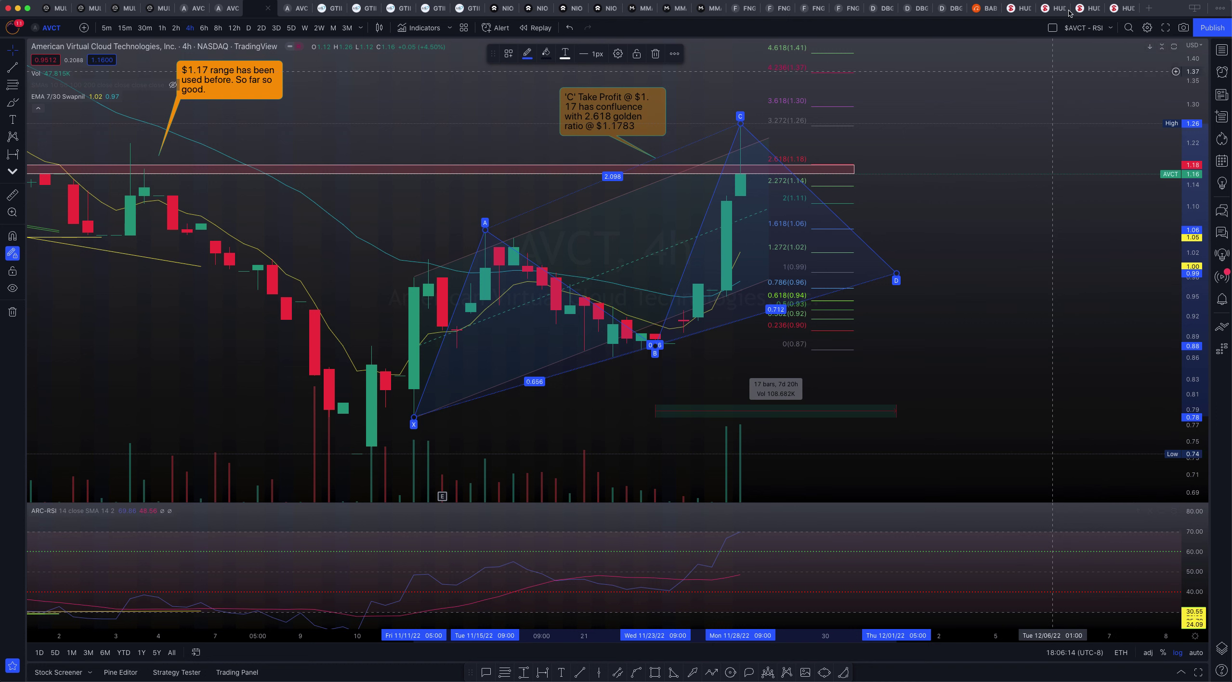
{"action": "left_click", "coordinate": [1053, 28]}
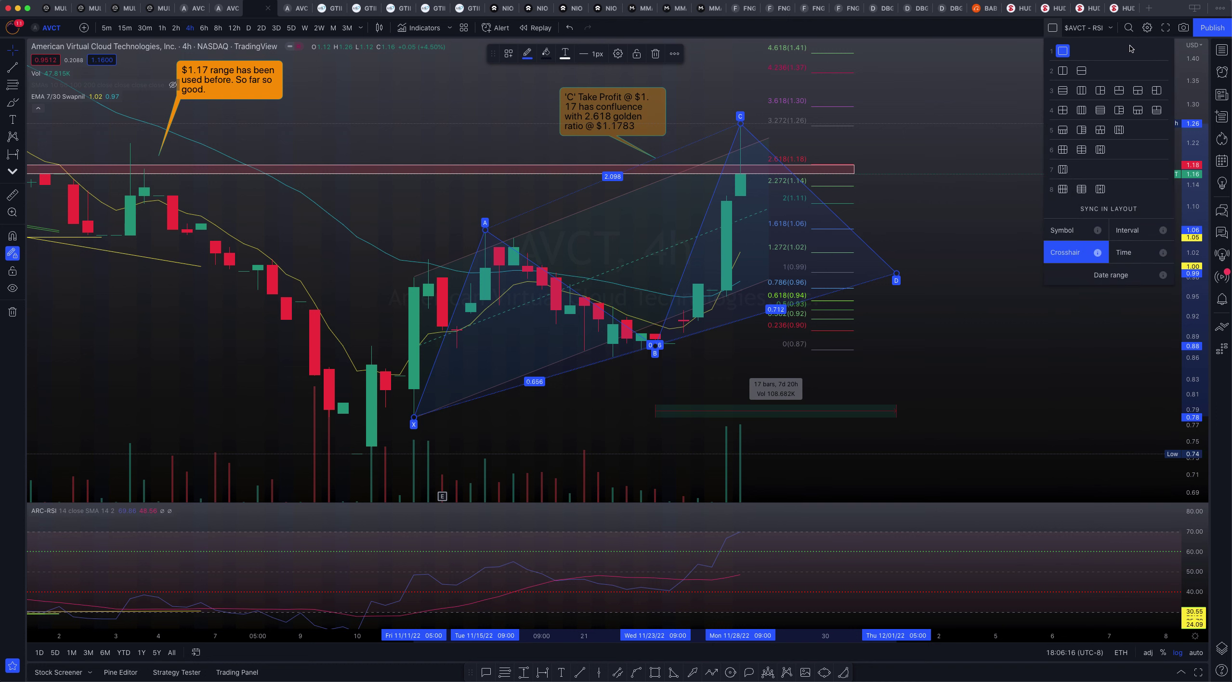
{"action": "left_click", "coordinate": [1100, 111]}
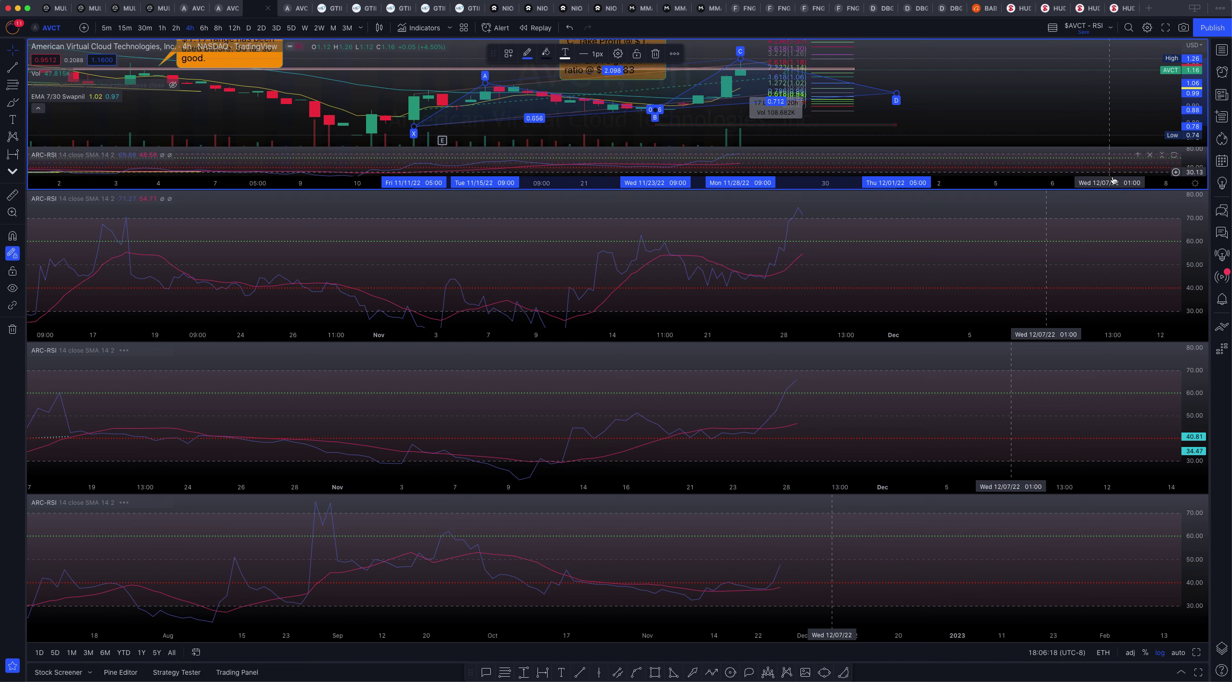
{"action": "left_click", "coordinate": [1176, 154]}
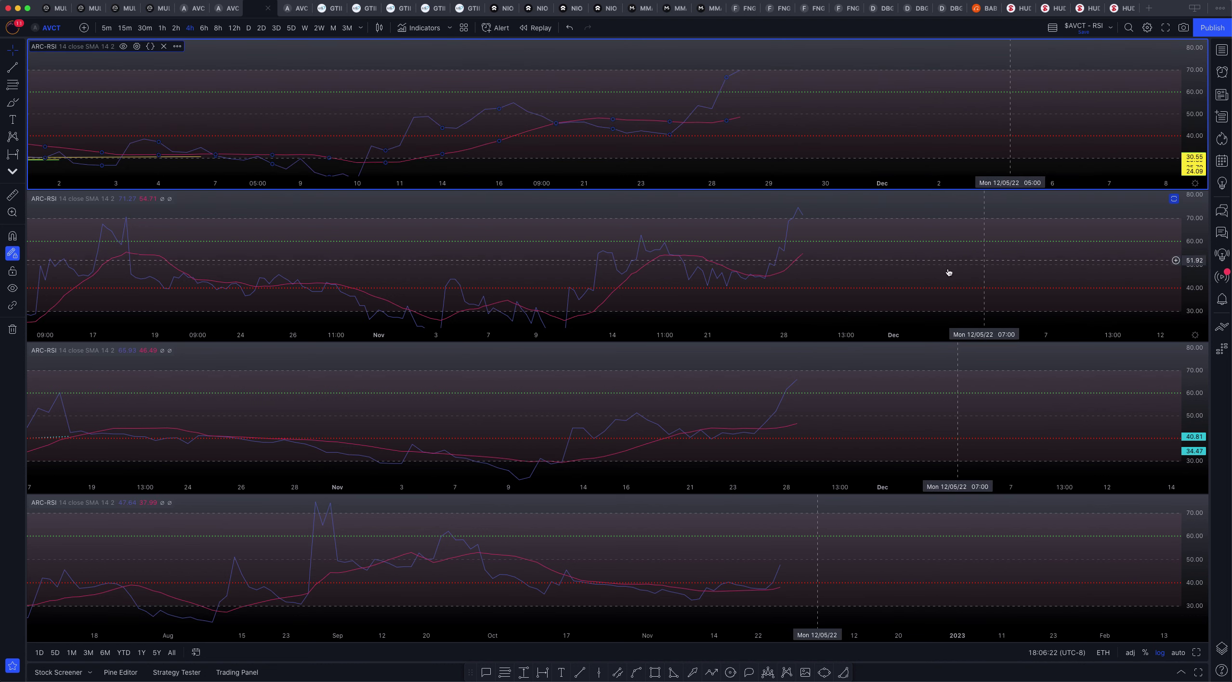
Step: Set the top pane to 30-minute bars and activate the daily bottom pane
{"action": "left_click_drag", "start_coordinate": [961, 259], "coordinate": [936, 240]}
{"action": "left_click", "coordinate": [567, 82]}
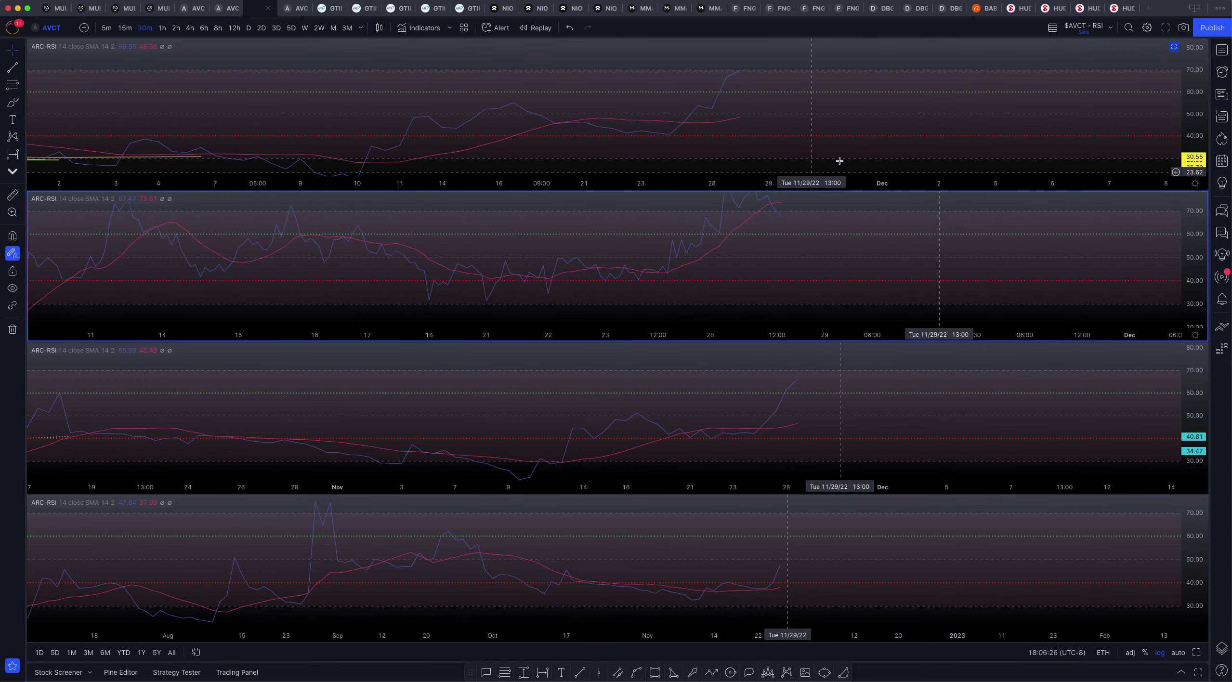
{"action": "left_click", "coordinate": [795, 115]}
{"action": "left_click", "coordinate": [144, 32]}
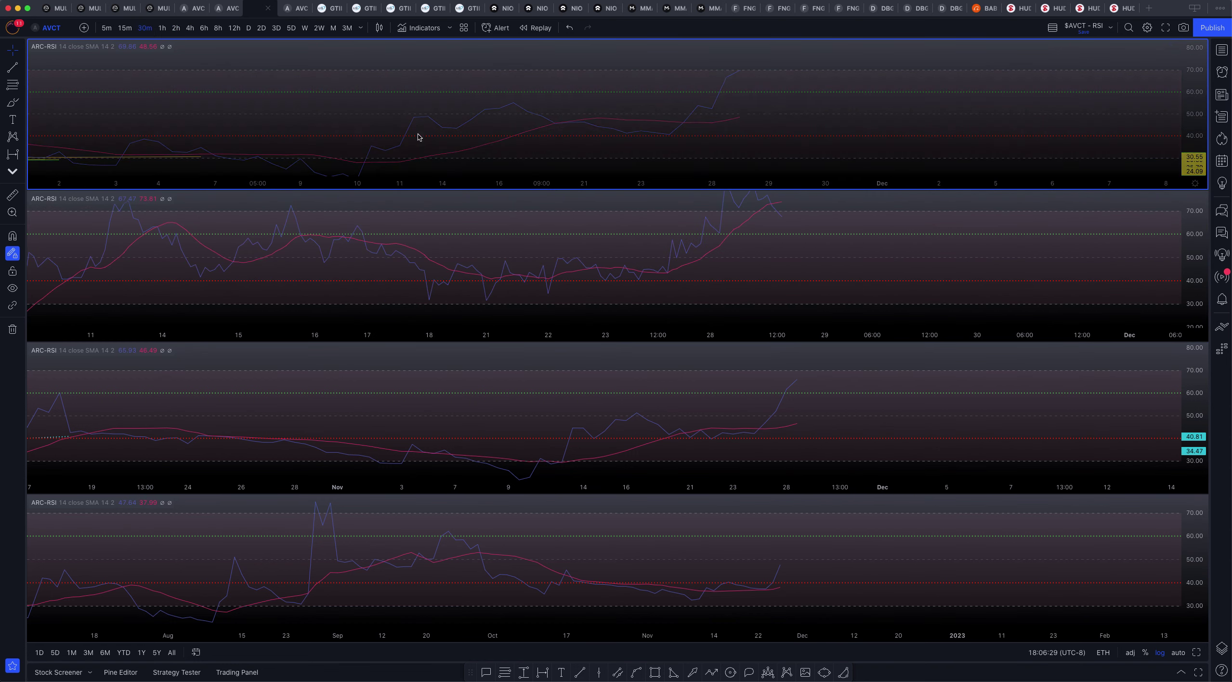
{"action": "left_click", "coordinate": [908, 550]}
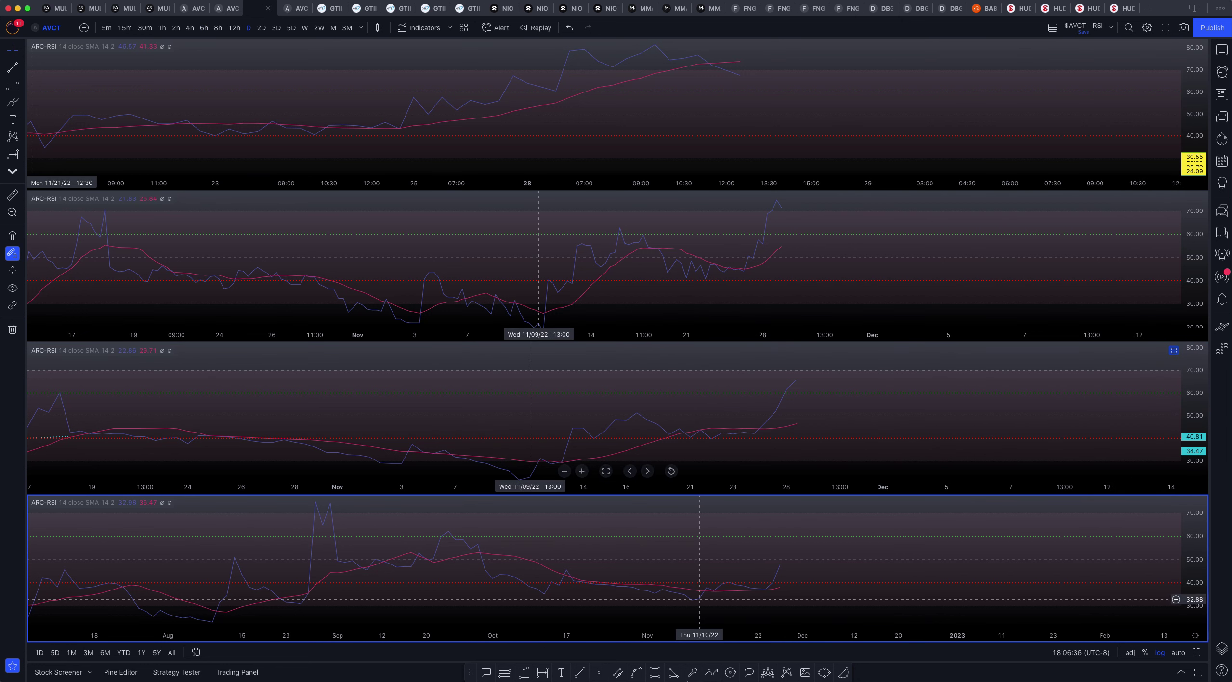
Step: Open ARCA RSI Properties.png from iCloud Drive in Preview
{"action": "mouse_move", "coordinate": [688, 679]}
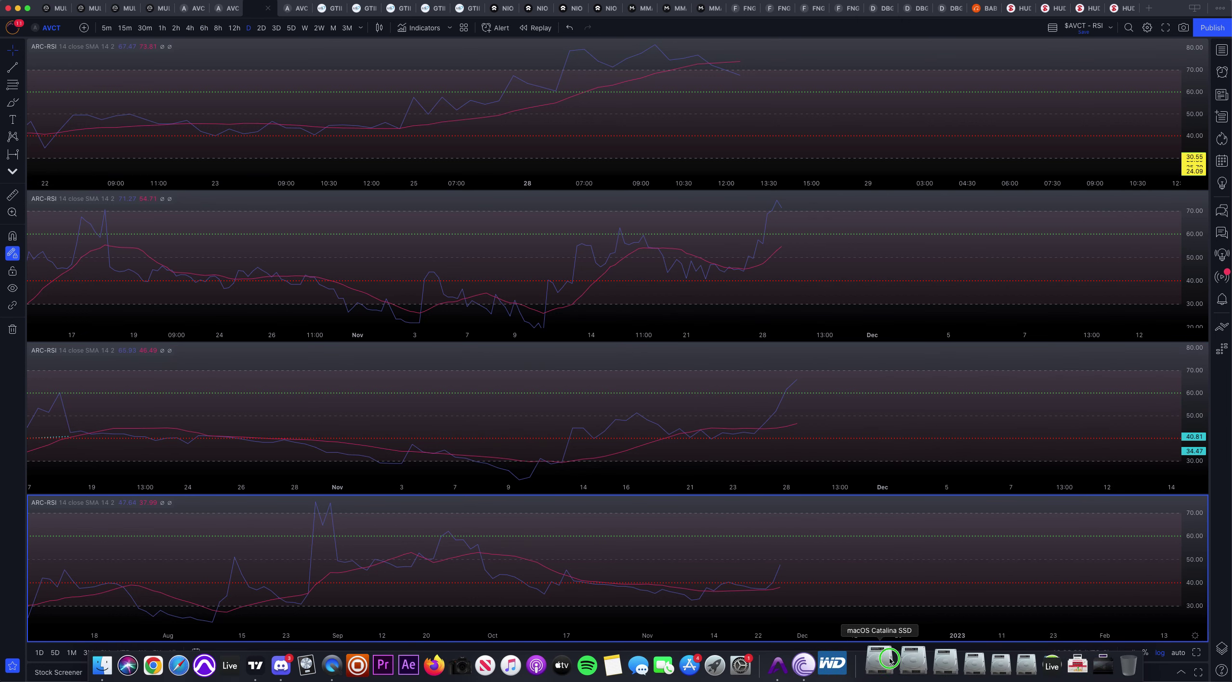
{"action": "right_click", "coordinate": [887, 663]}
{"action": "left_click", "coordinate": [907, 628]}
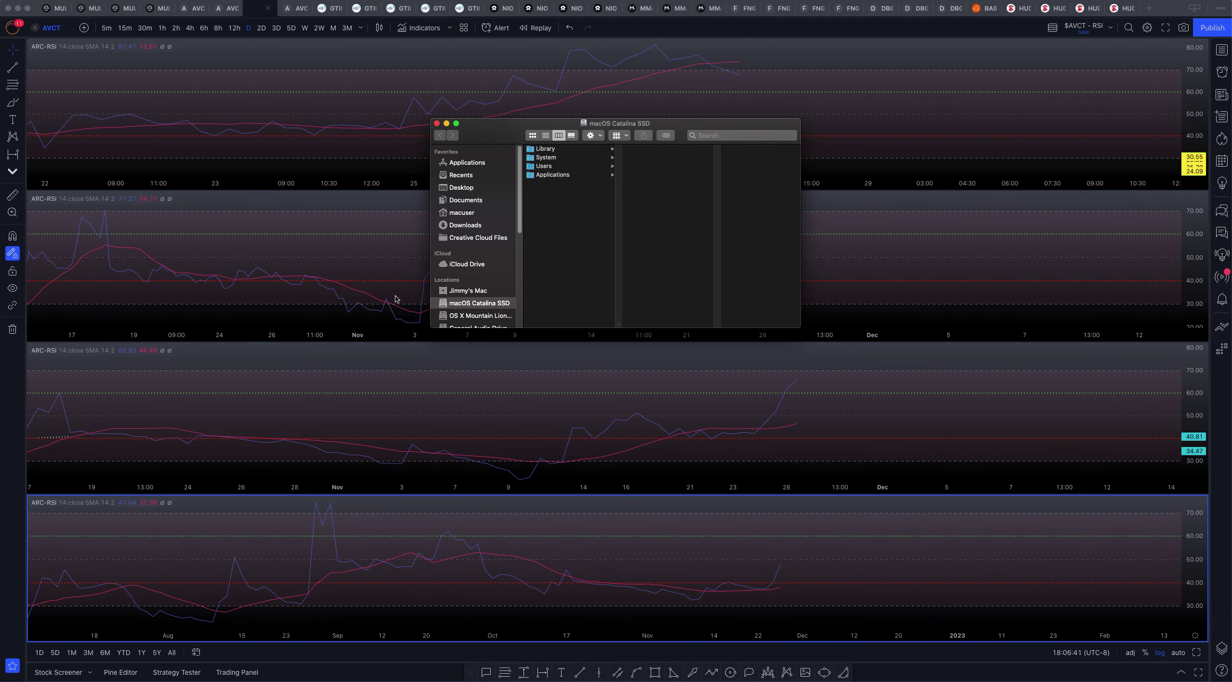
{"action": "left_click", "coordinate": [472, 268]}
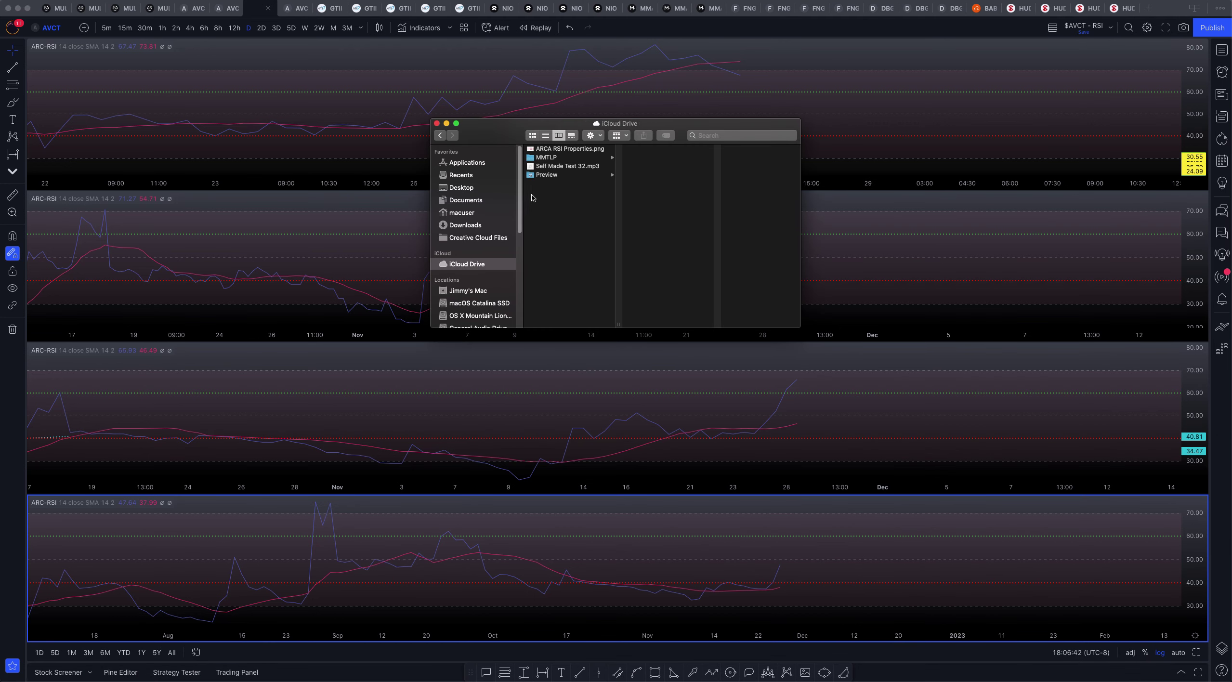
{"action": "left_click", "coordinate": [562, 149]}
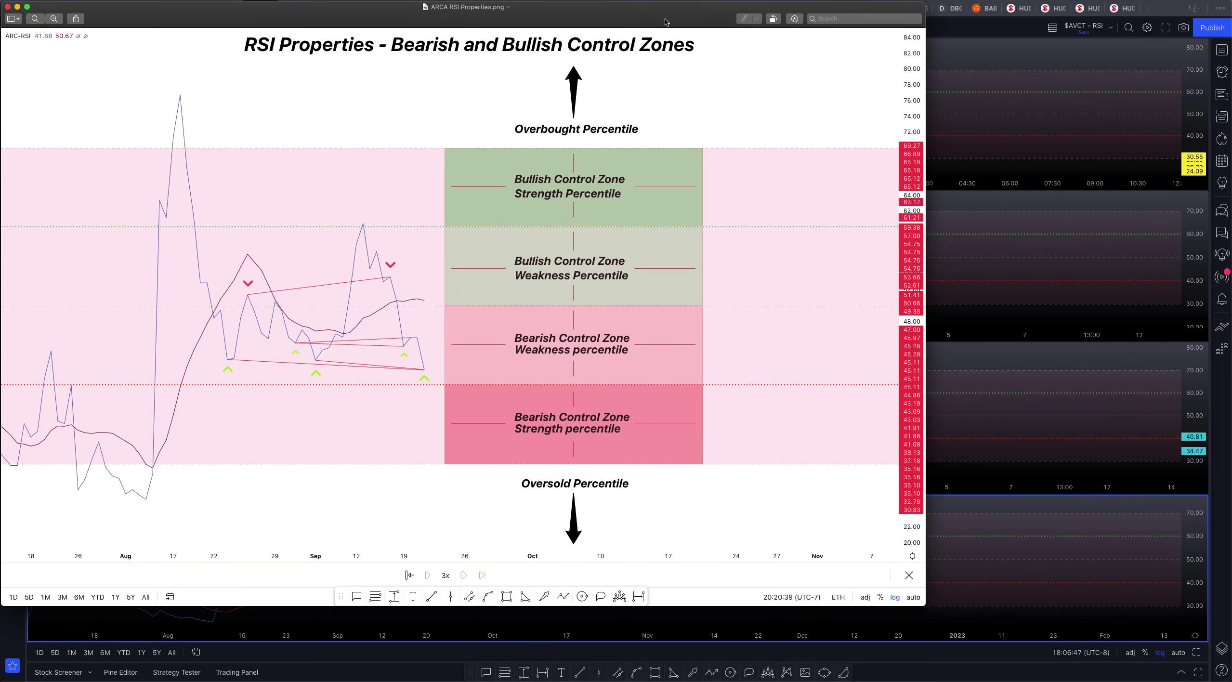
Step: Place the control-zone image beside a narrowed TradingView RSI window
{"action": "left_click_drag", "start_coordinate": [665, 22], "coordinate": [1210, 68]}
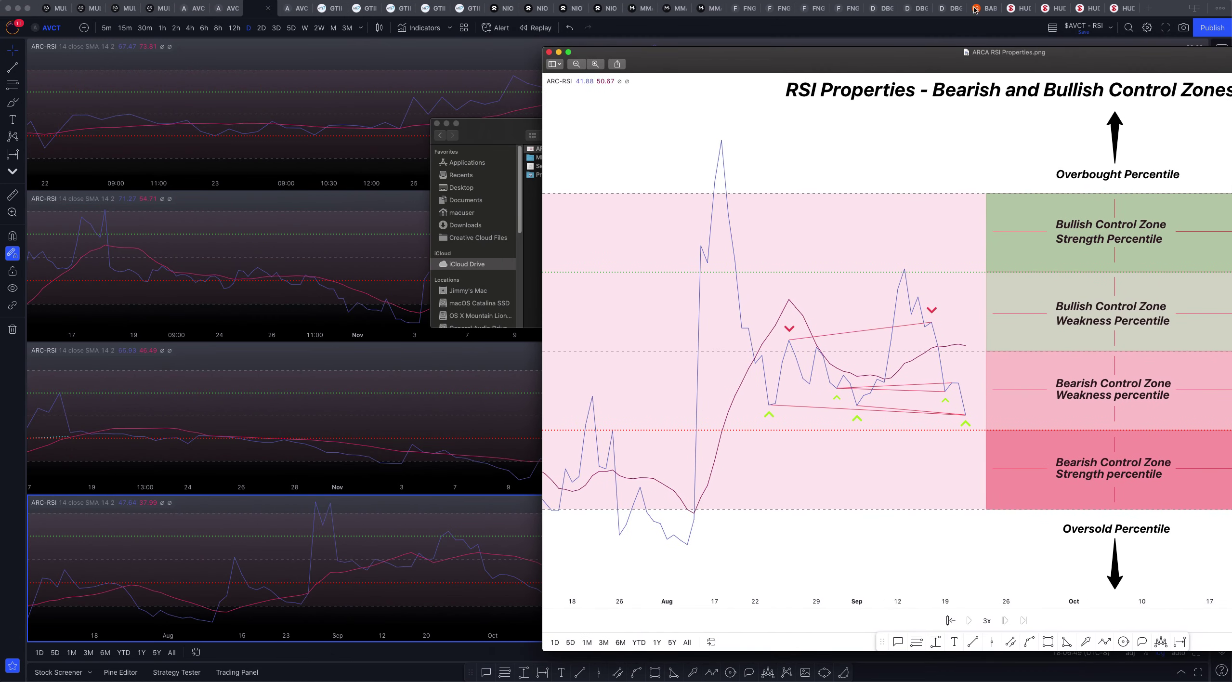
{"action": "left_click", "coordinate": [1163, 7]}
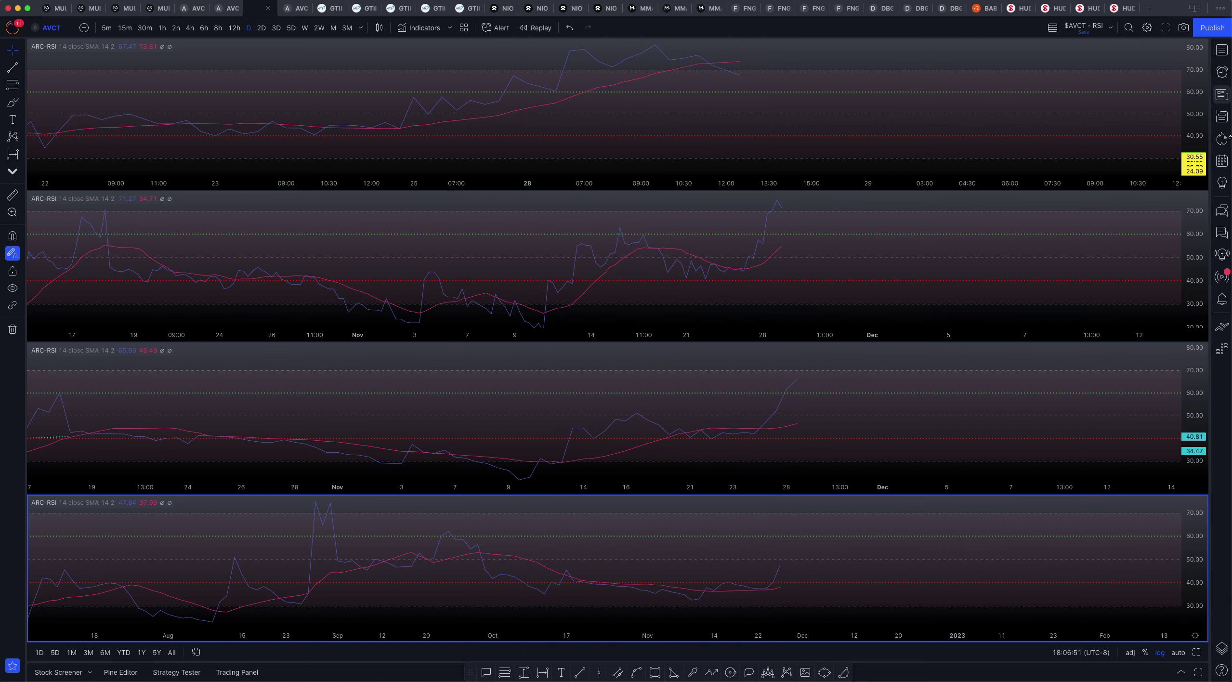
{"action": "left_click_drag", "start_coordinate": [1230, 371], "coordinate": [849, 371]}
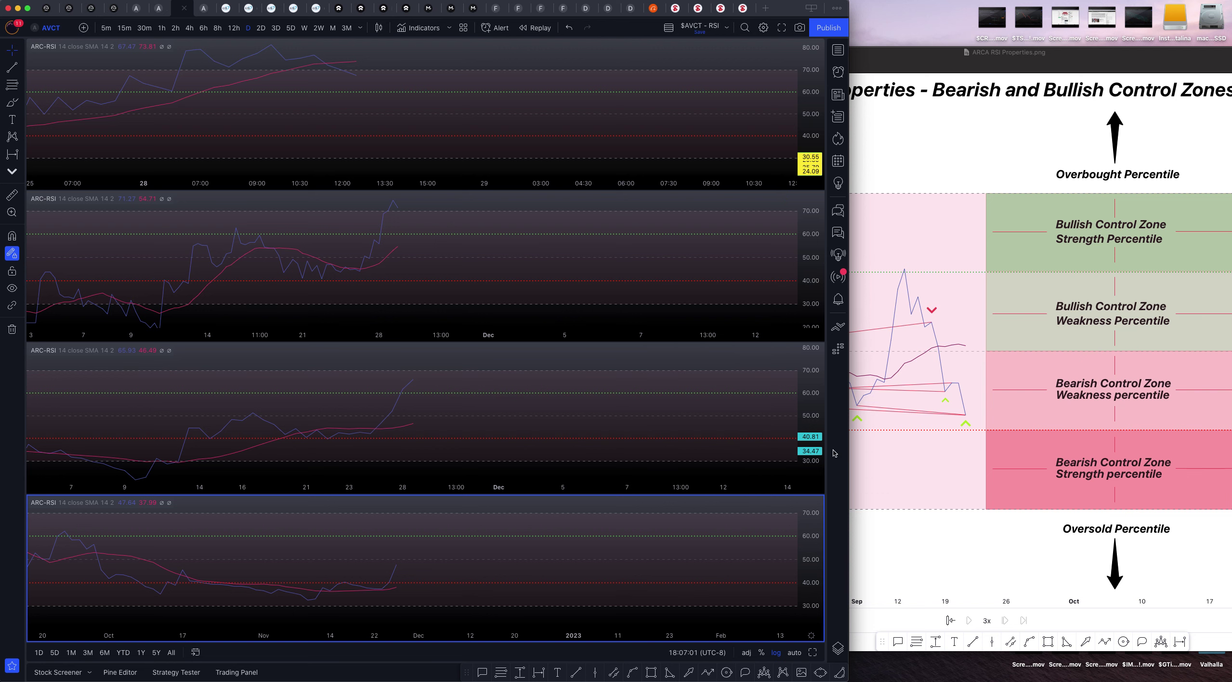
Step: Widen the TradingView window and switch the top RSI pane to 15-minute data
{"action": "left_click_drag", "start_coordinate": [850, 445], "coordinate": [987, 443]}
{"action": "left_click", "coordinate": [626, 127]}
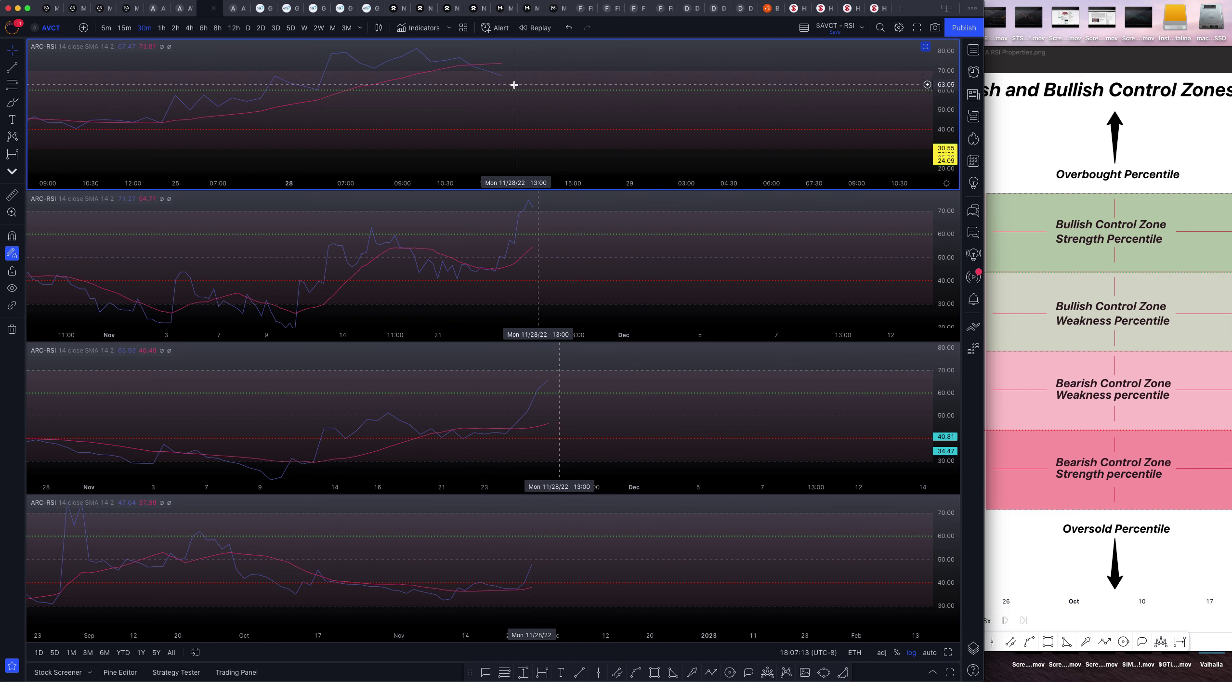
{"action": "left_click", "coordinate": [125, 28]}
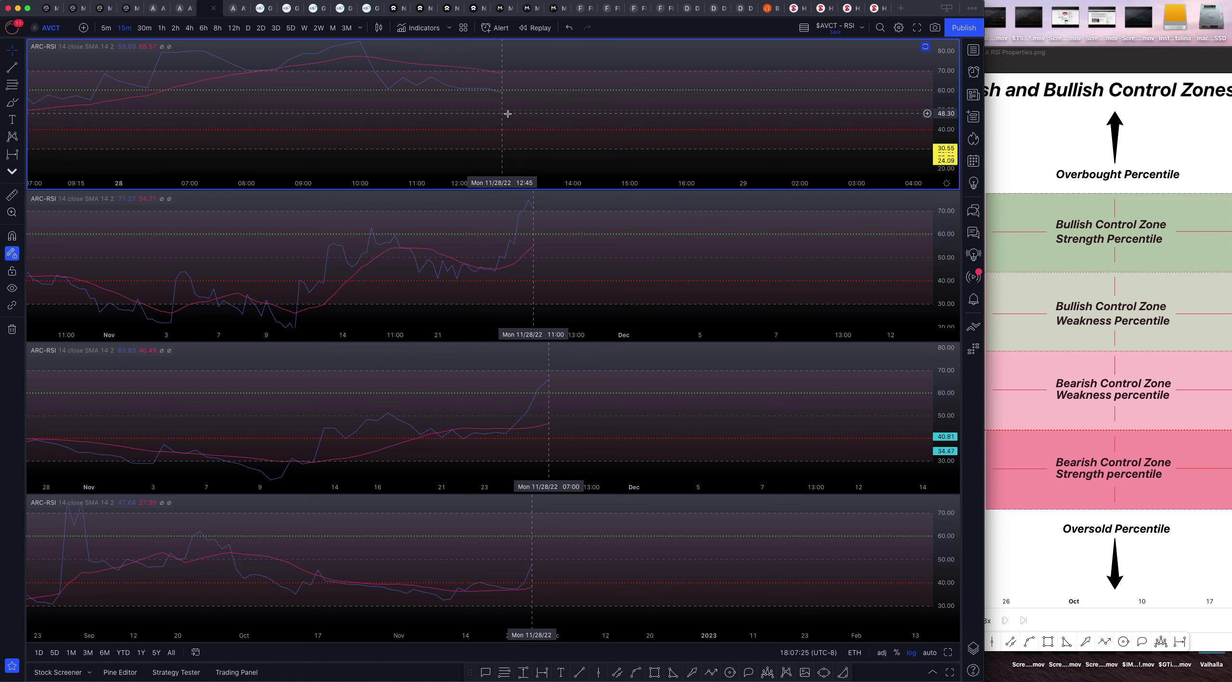
Step: Check the second RSI pane's peak, return its range to 20–70, and activate the third pane
{"action": "left_click", "coordinate": [645, 255]}
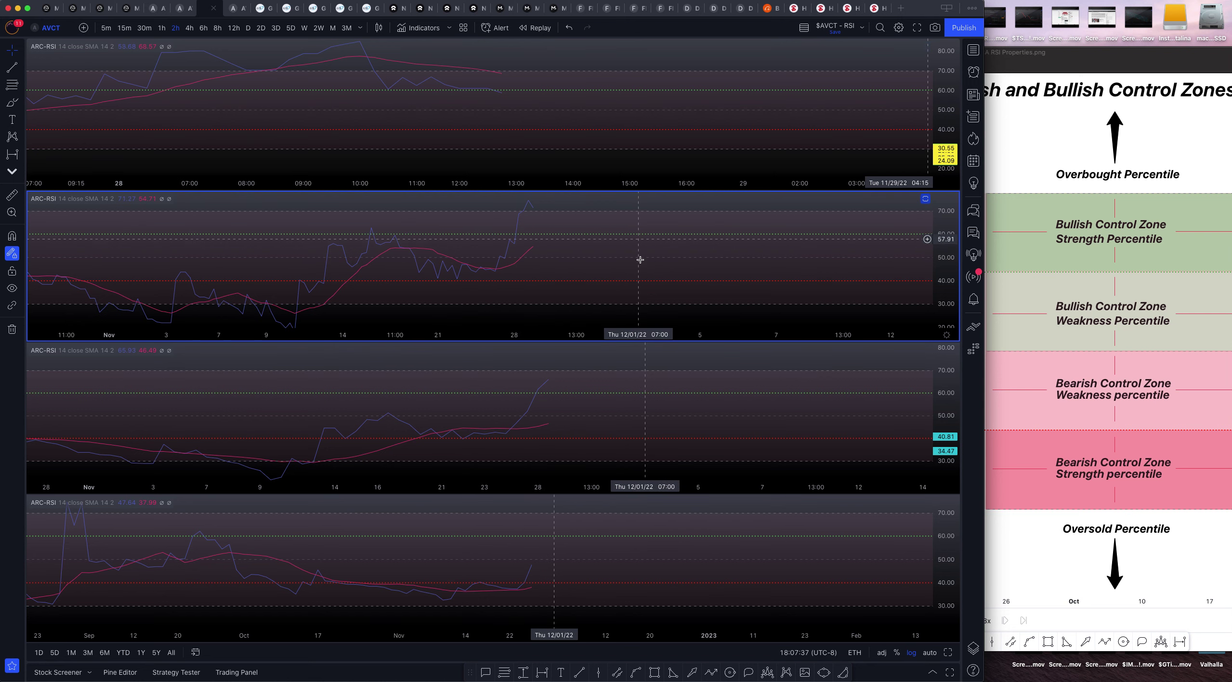
{"action": "left_click_drag", "start_coordinate": [640, 260], "coordinate": [639, 295]}
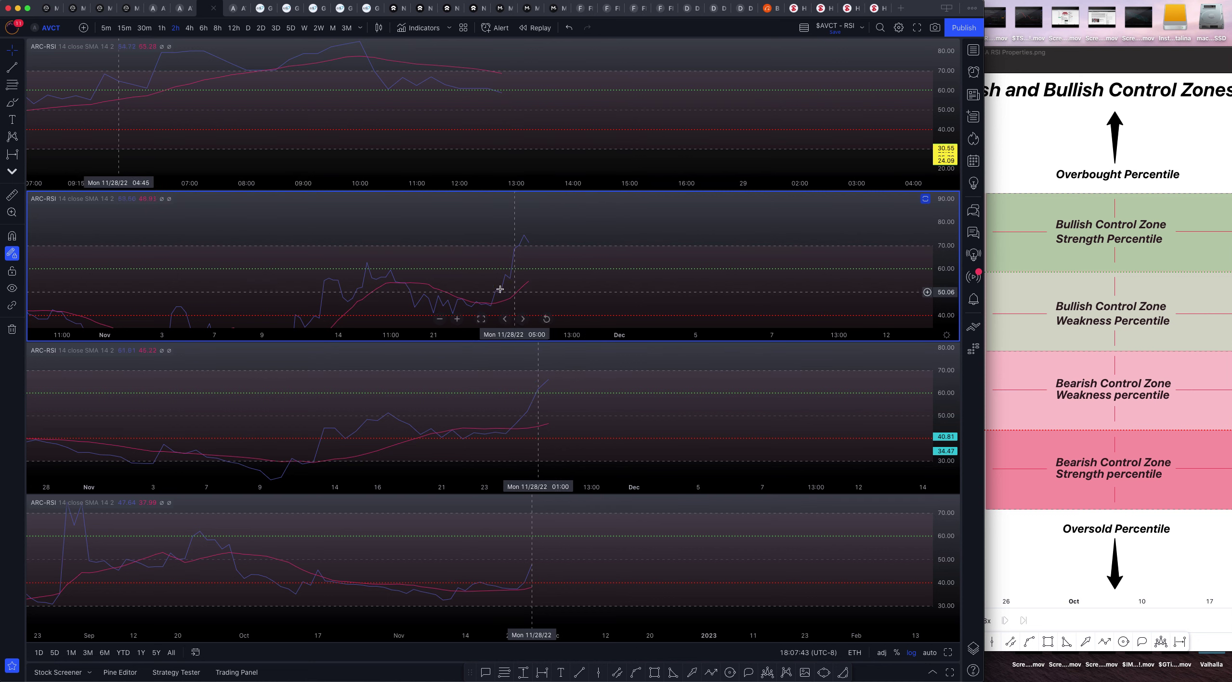
{"action": "left_click_drag", "start_coordinate": [575, 297], "coordinate": [577, 257]}
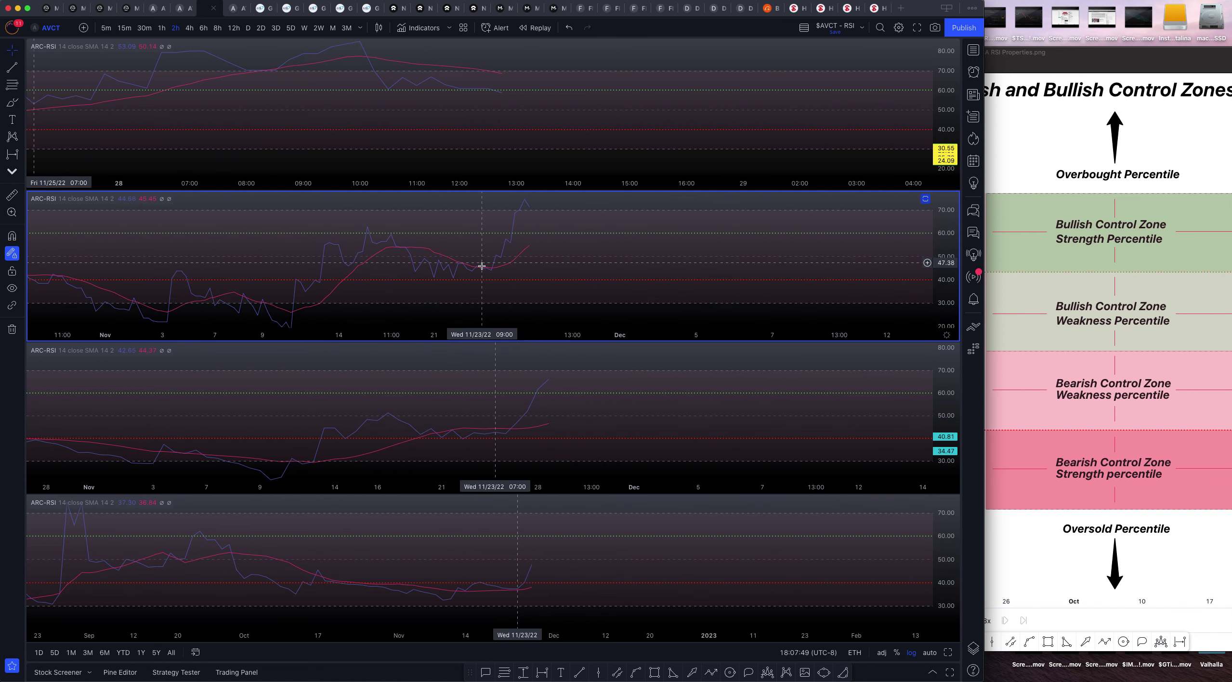
{"action": "left_click", "coordinate": [523, 385]}
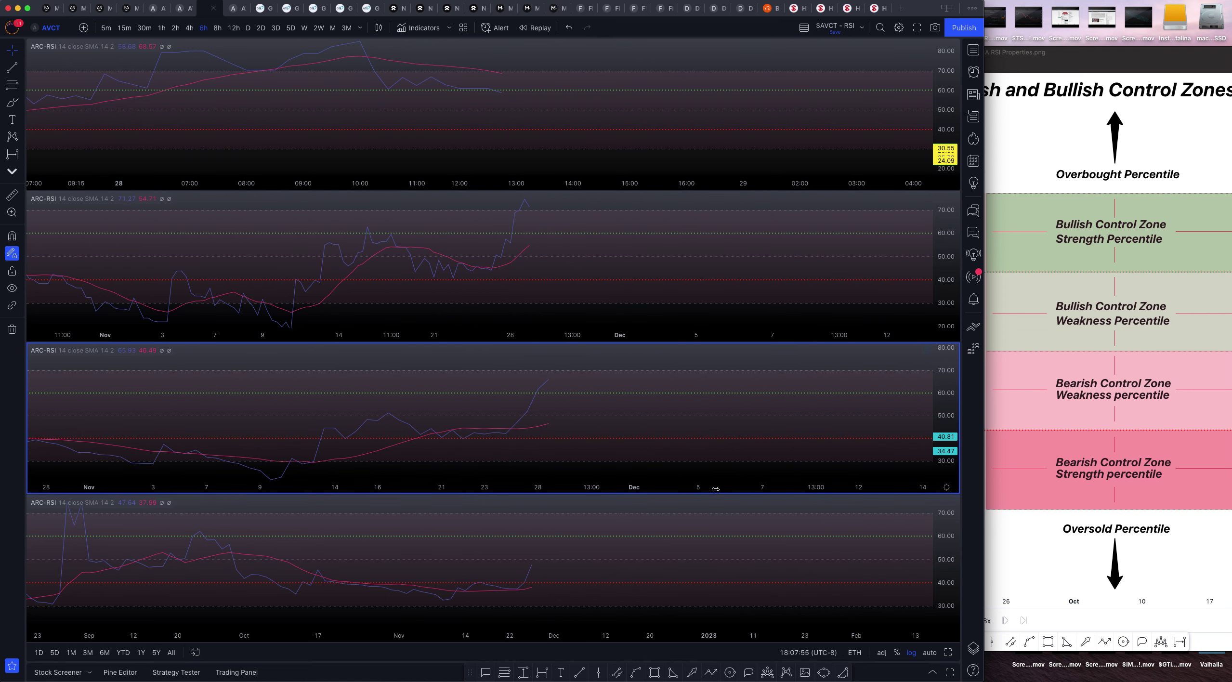
Step: Activate the bottom and top RSI panes, then switch to the '$AVCT - Edit 2' 4-hour chart
{"action": "left_click", "coordinate": [590, 541]}
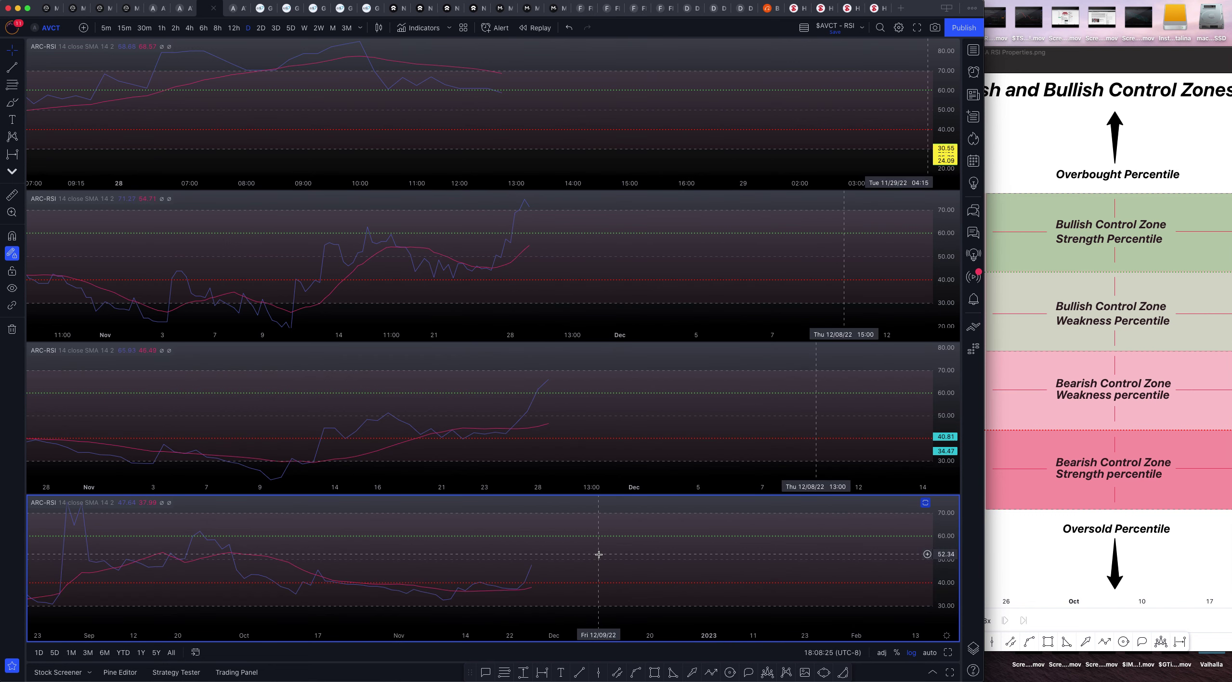
{"action": "left_click", "coordinate": [867, 111]}
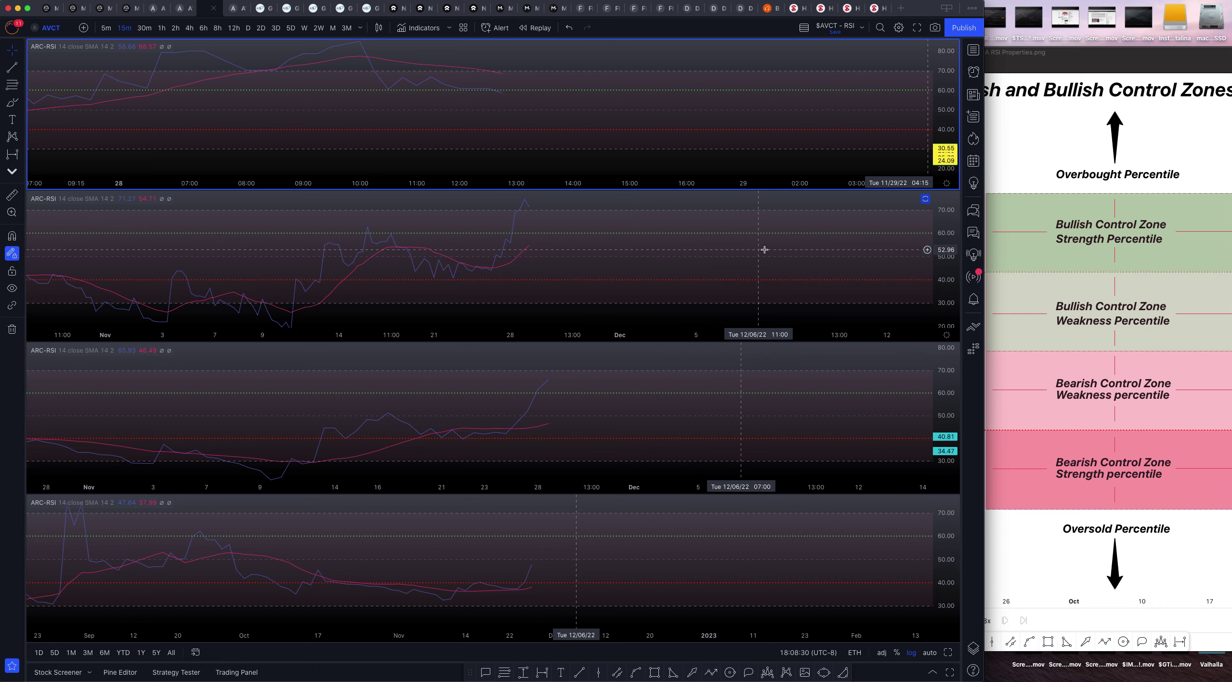
{"action": "left_click", "coordinate": [159, 10]}
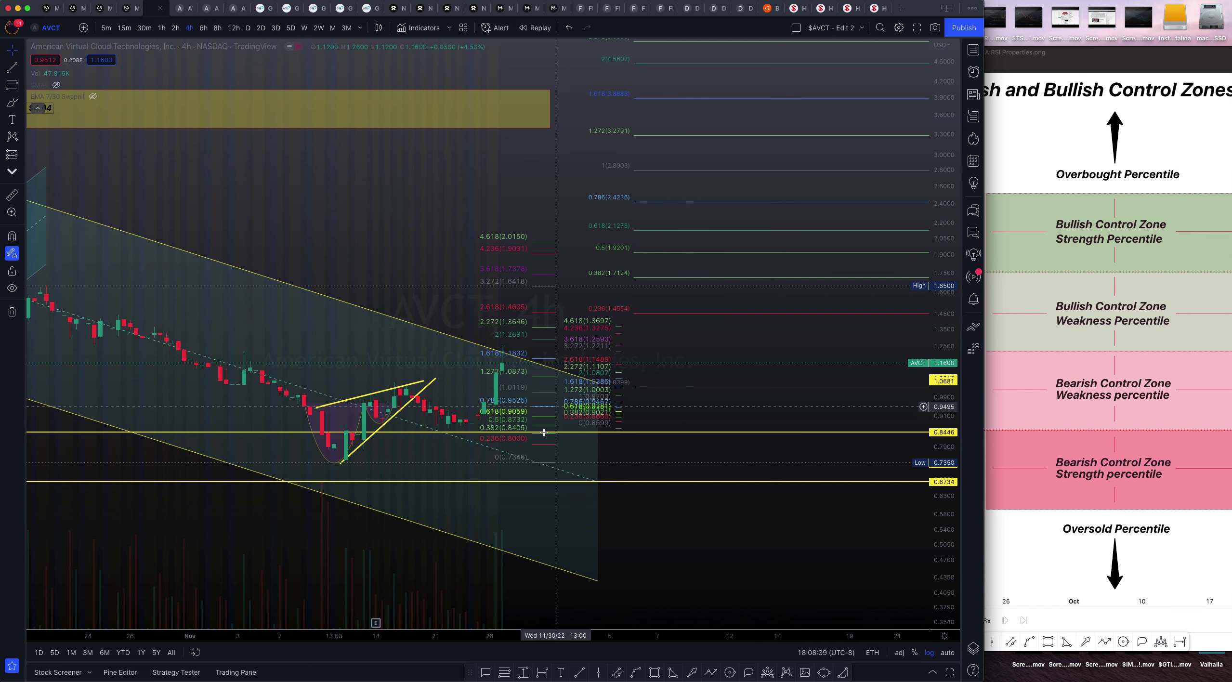
{"action": "left_click", "coordinate": [207, 11]}
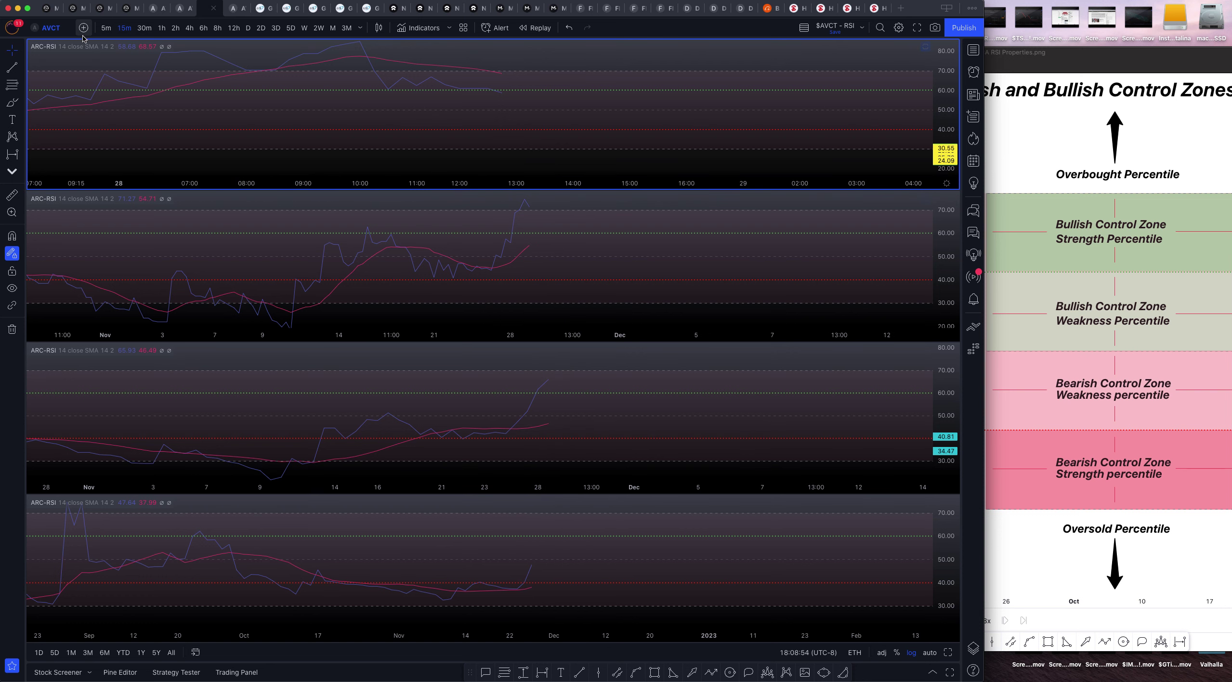
{"action": "mouse_move", "coordinate": [174, 47]}
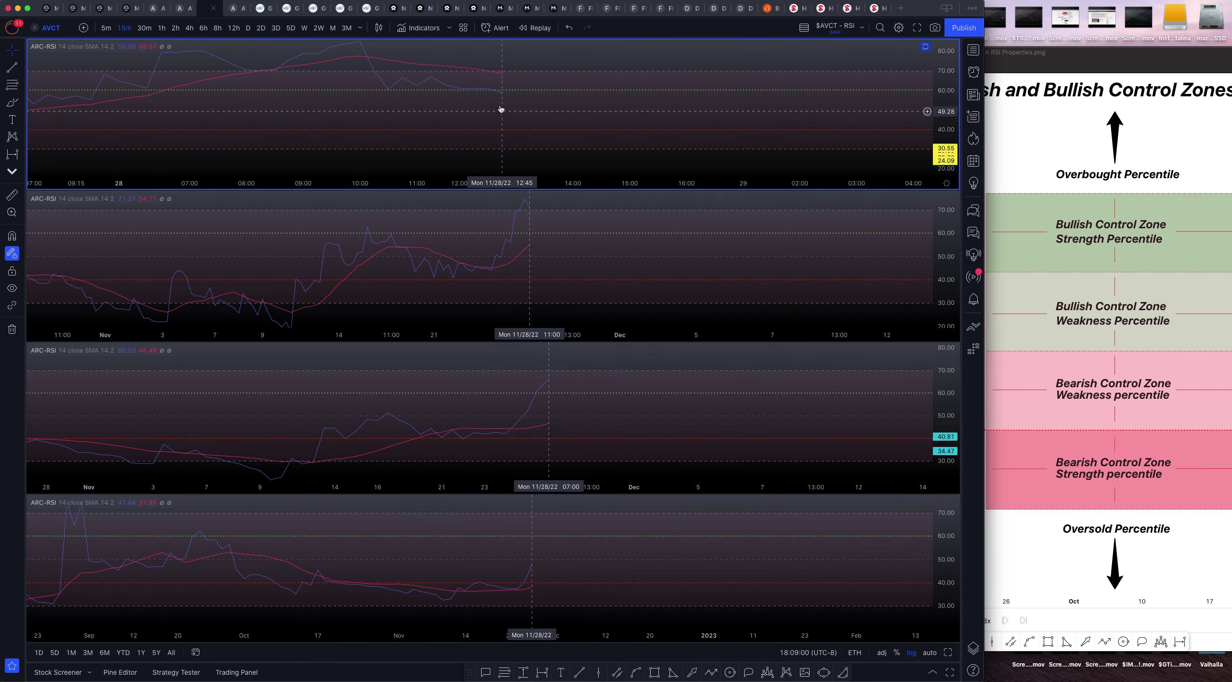
{"action": "key", "text": "ctrl+shift+Tab"}
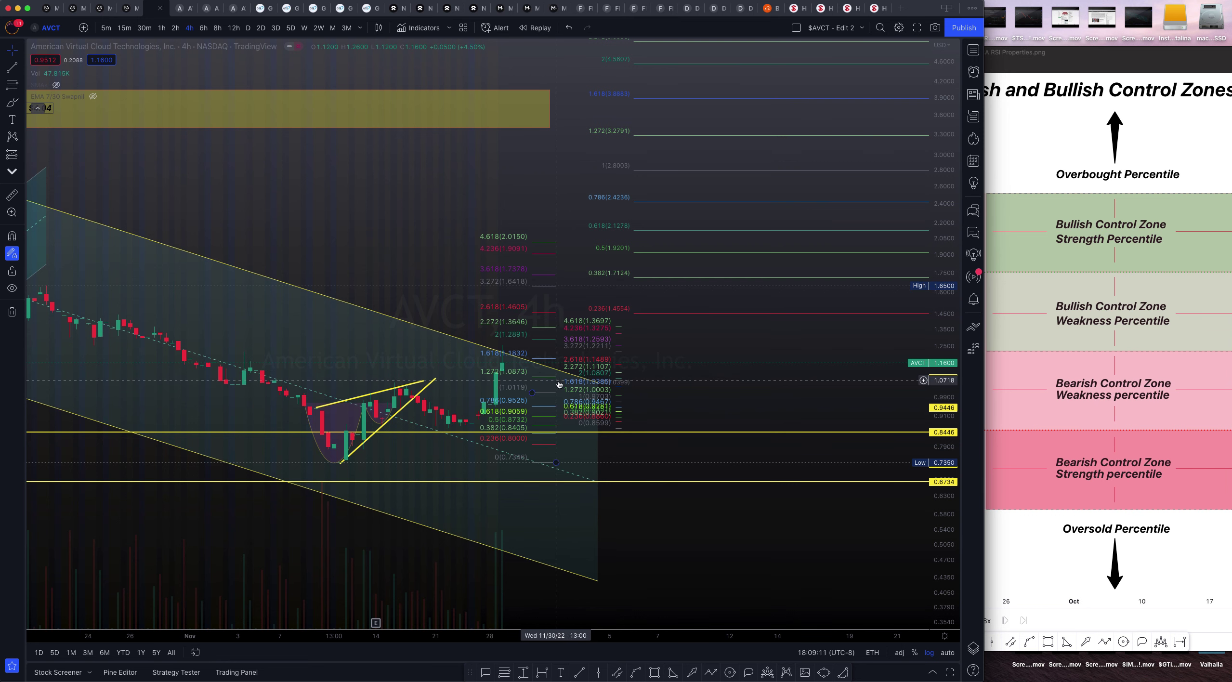
Step: Zoom into the recent AVCT 4h candles and unhide the EMA 7/30 indicator lines
{"action": "scroll", "coordinate": [328, 439], "scroll_direction": "up", "scroll_amount": 5}
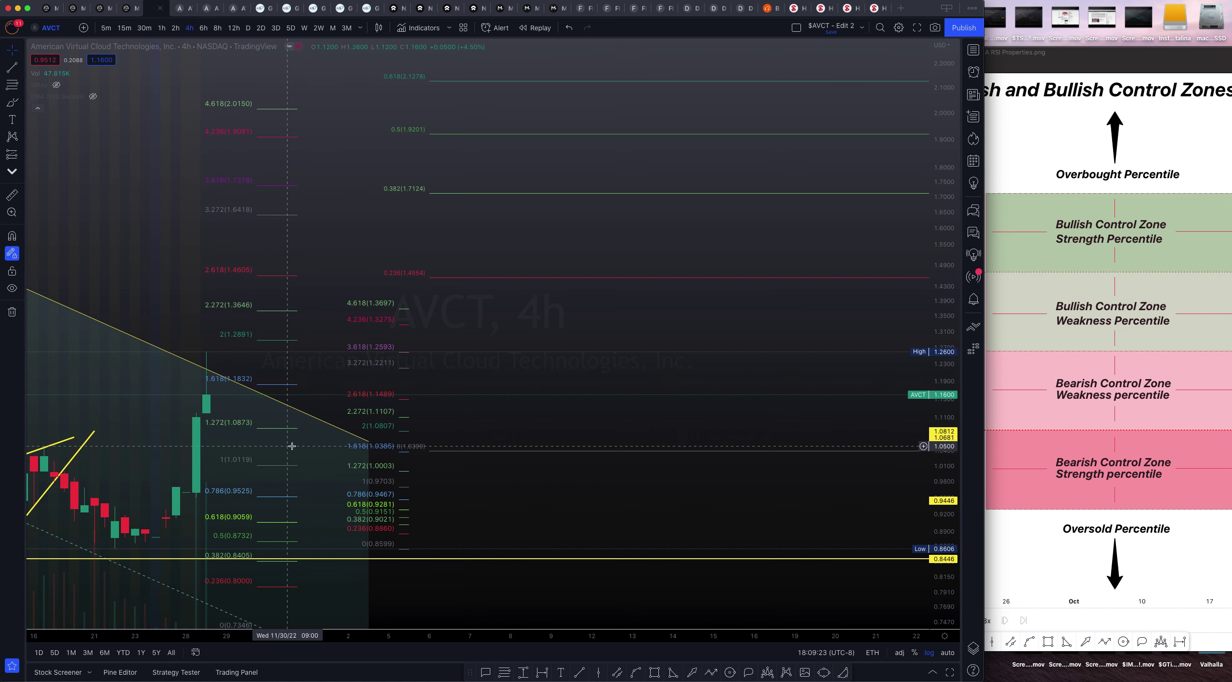
{"action": "scroll", "coordinate": [193, 316], "scroll_direction": "left", "scroll_amount": 5}
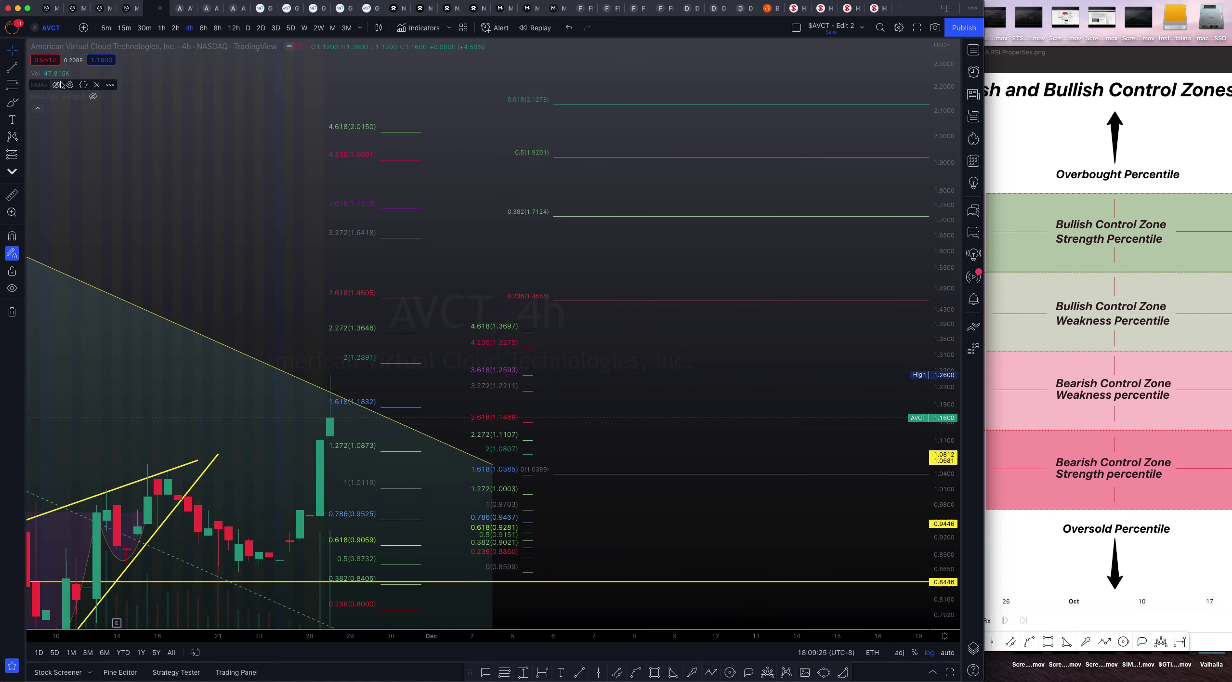
{"action": "left_click", "coordinate": [93, 97]}
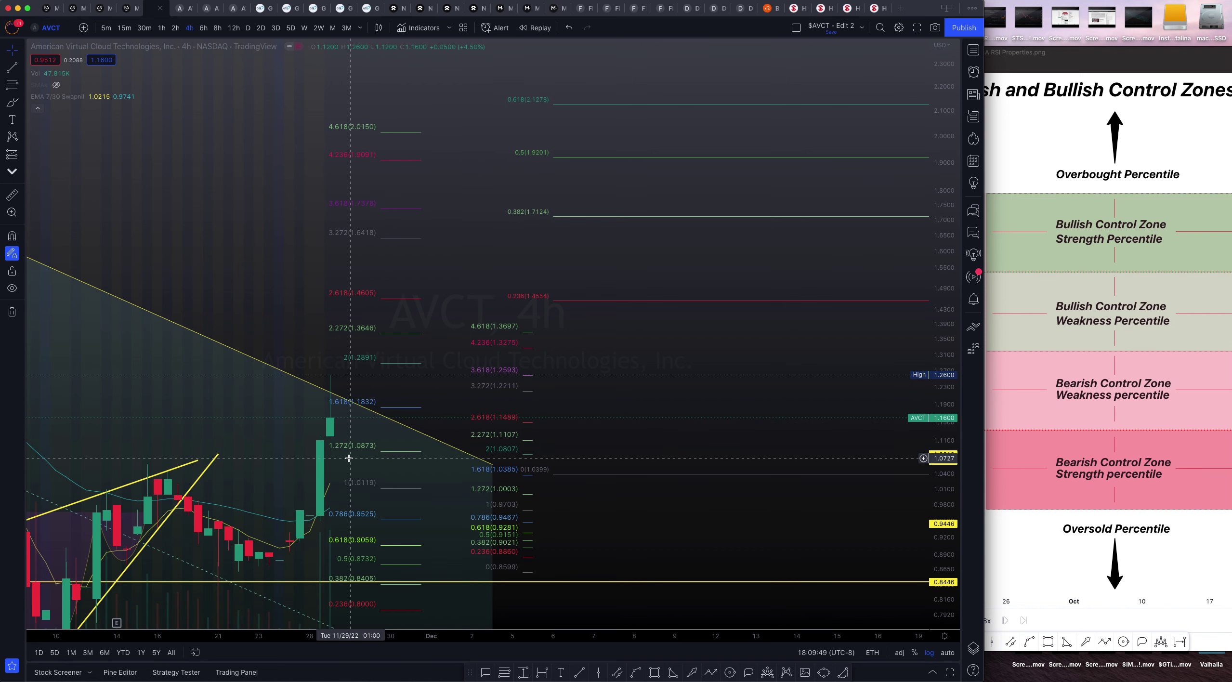
Step: Switch to the AVCT 2-day layout and pan forward to the Fibonacci target dates
{"action": "left_click", "coordinate": [186, 6]}
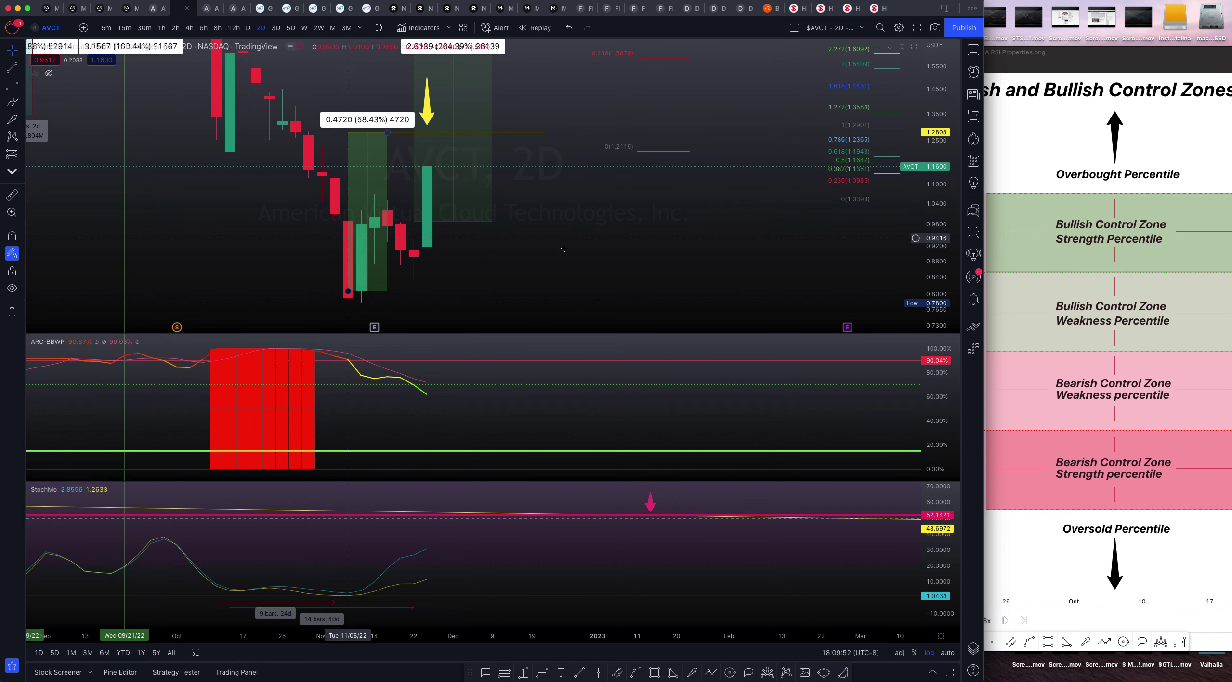
{"action": "left_click_drag", "start_coordinate": [617, 217], "coordinate": [705, 209]}
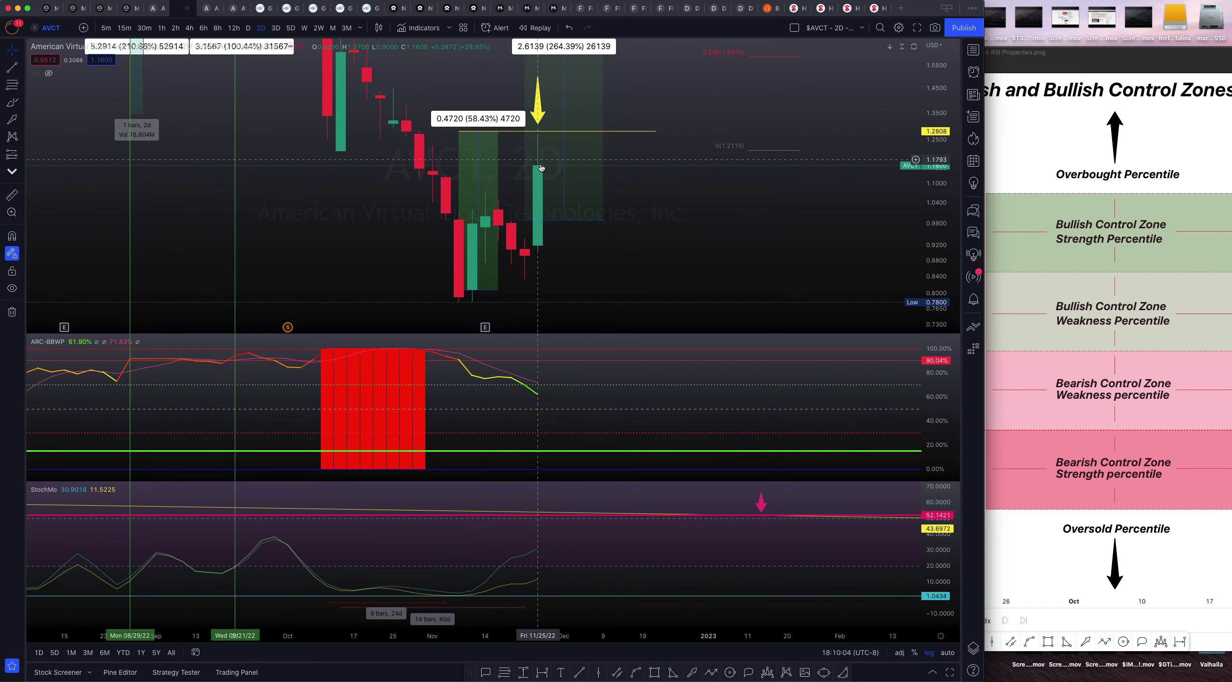
{"action": "left_click_drag", "start_coordinate": [782, 206], "coordinate": [102, 390]}
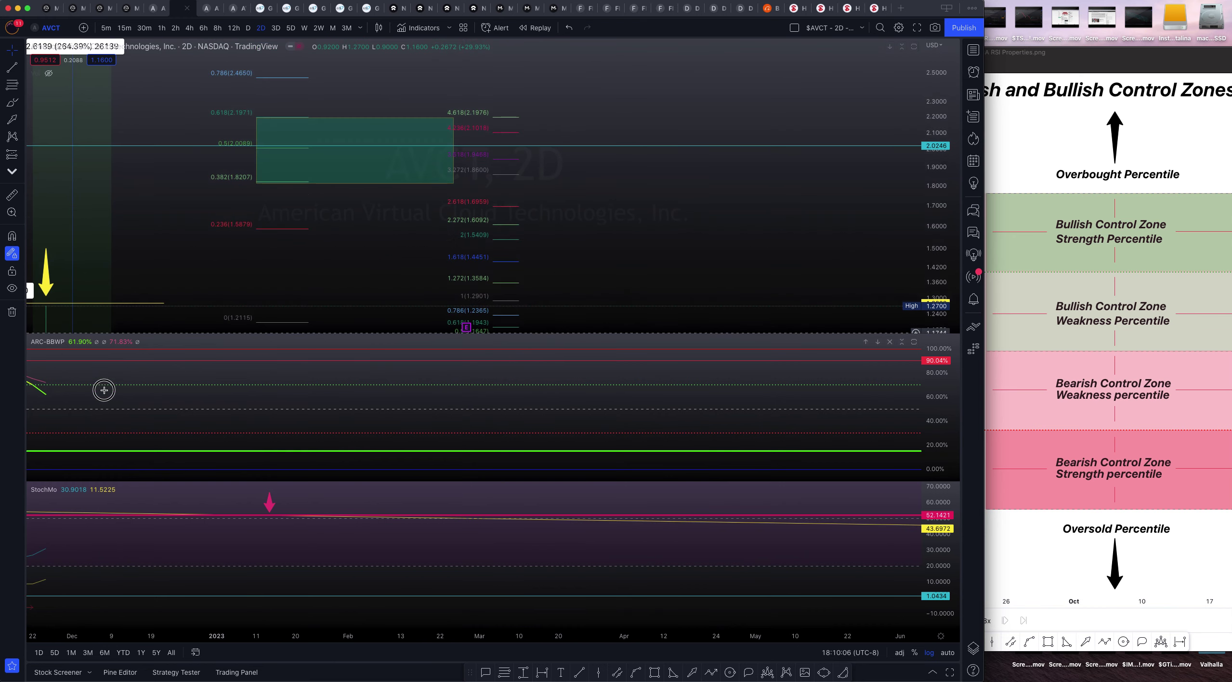
Step: Maximize the price pane, compress the log price scale, and center the backtest statistics table
{"action": "double_click", "coordinate": [669, 273]}
{"action": "scroll", "coordinate": [718, 450], "scroll_direction": "down", "scroll_amount": 8}
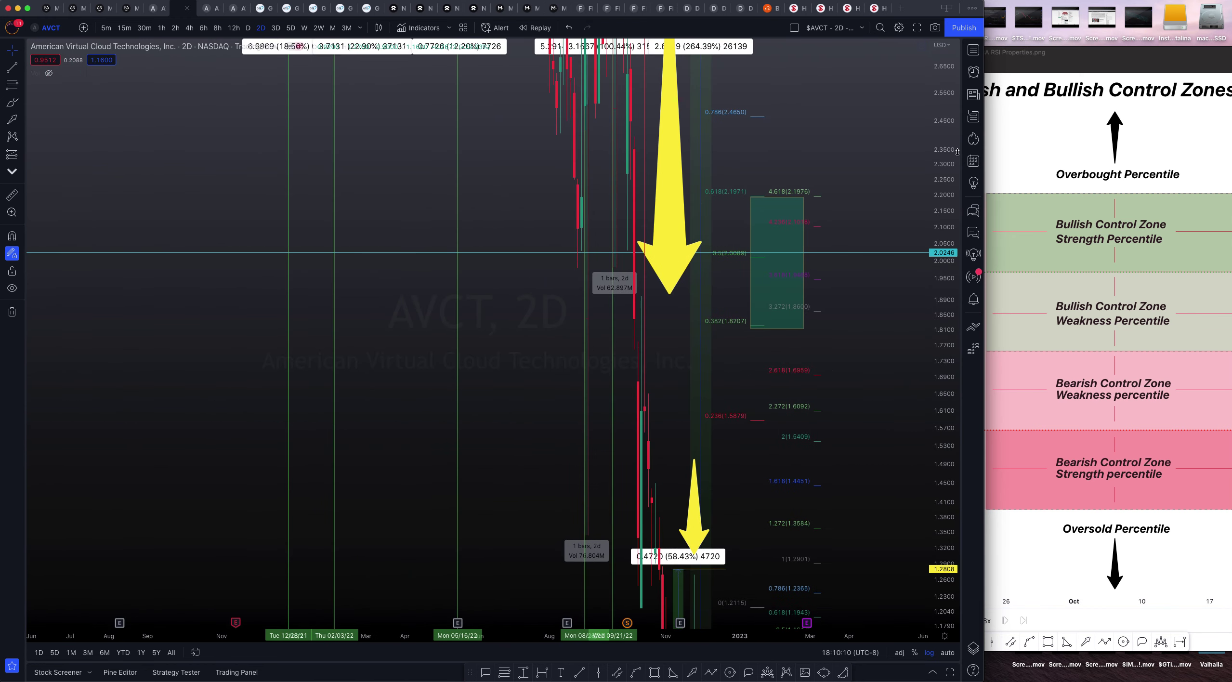
{"action": "left_click_drag", "start_coordinate": [937, 434], "coordinate": [937, 482]}
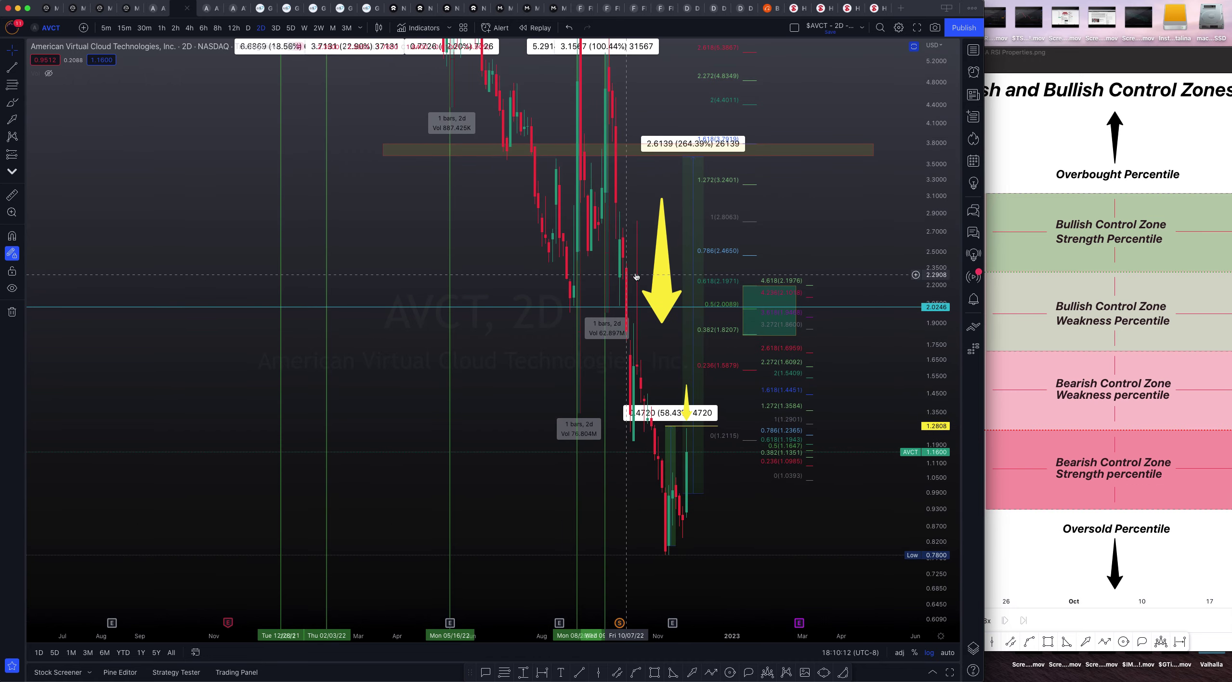
{"action": "scroll", "coordinate": [578, 231], "scroll_direction": "up", "scroll_amount": 5}
{"action": "left_click_drag", "start_coordinate": [722, 231], "coordinate": [616, 465]}
{"action": "scroll", "coordinate": [650, 352], "scroll_direction": "down", "scroll_amount": 5}
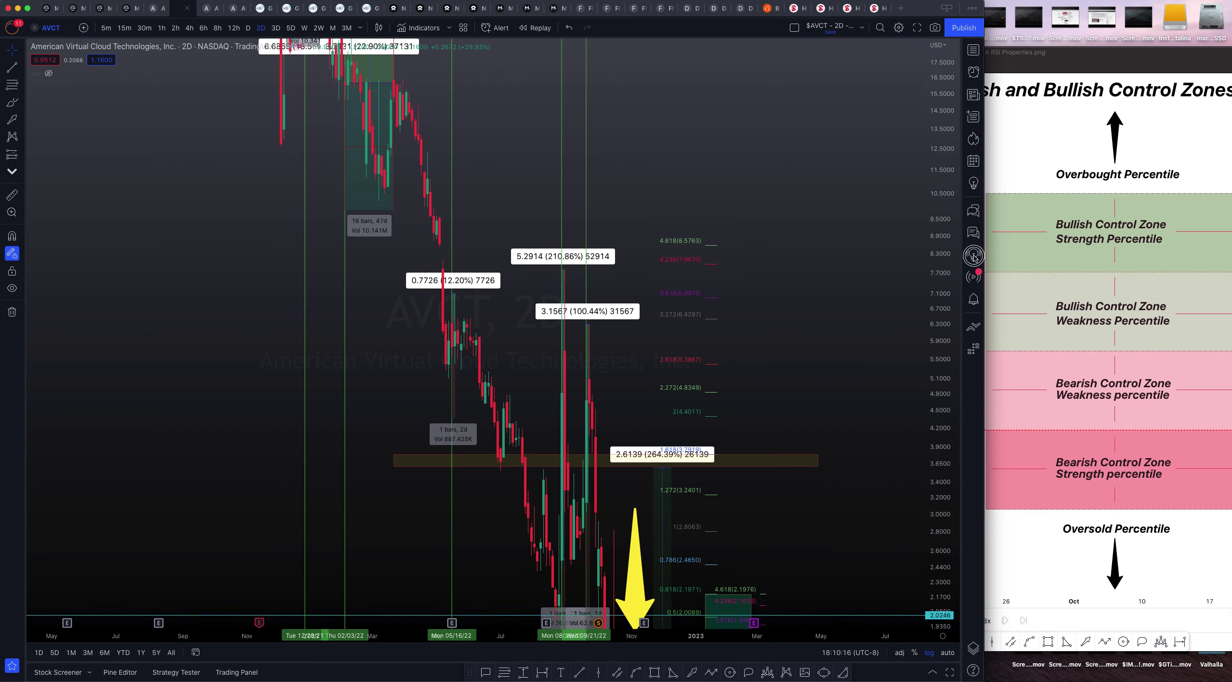
{"action": "left_click_drag", "start_coordinate": [938, 337], "coordinate": [937, 424]}
{"action": "left_click_drag", "start_coordinate": [735, 231], "coordinate": [423, 267]}
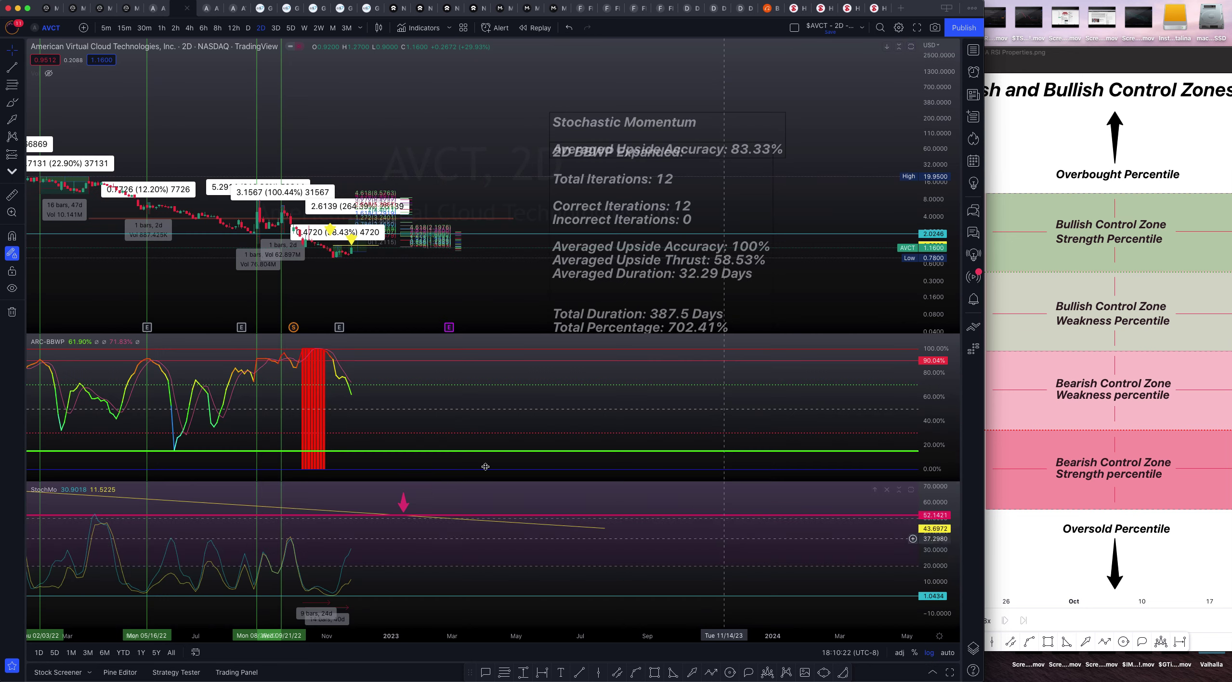
{"action": "double_click", "coordinate": [699, 414]}
{"action": "mouse_move", "coordinate": [45, 346]}
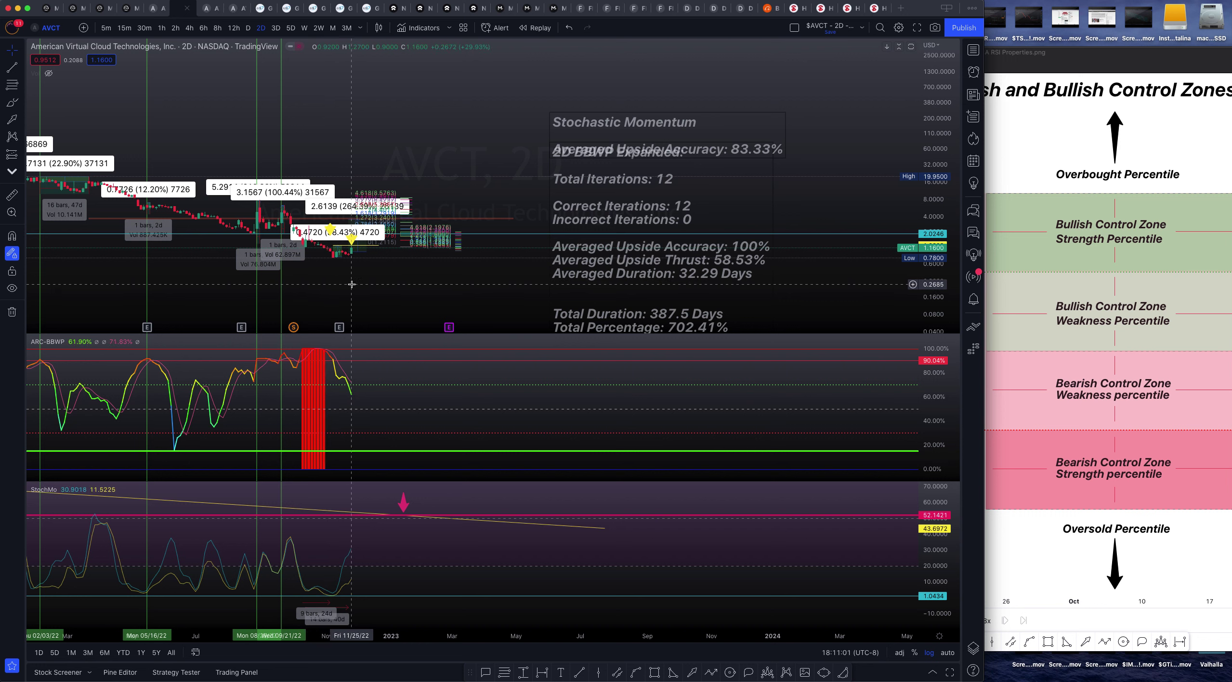
{"action": "double_click", "coordinate": [468, 279]}
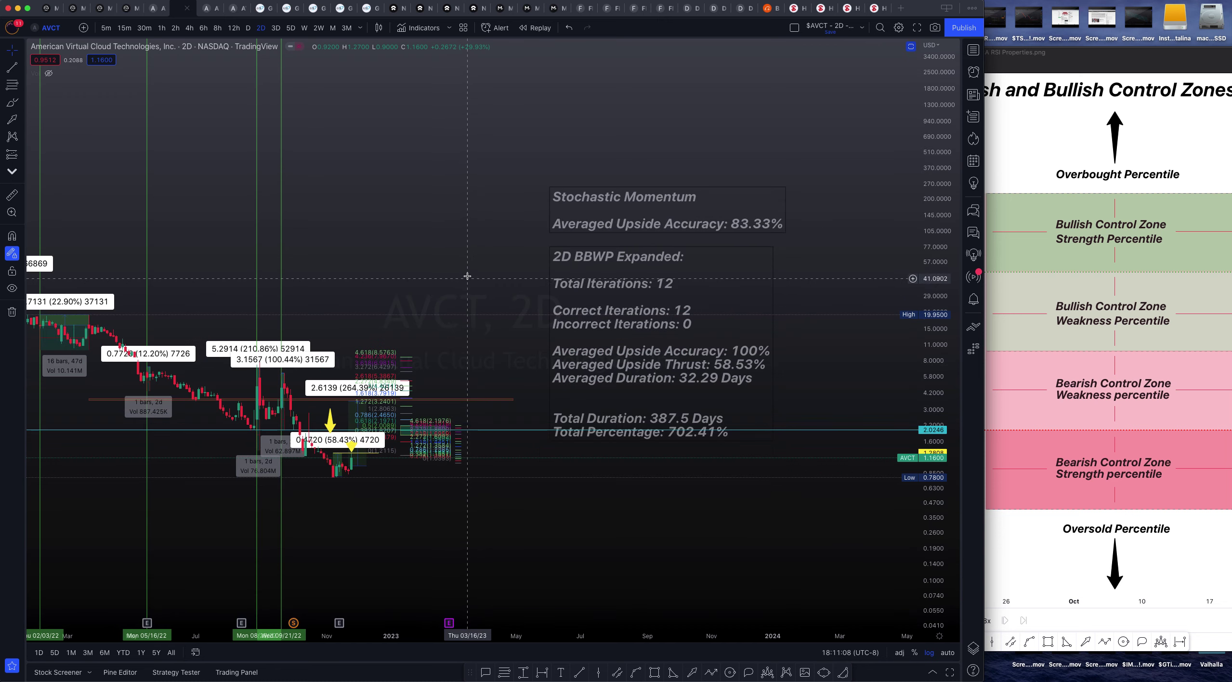
{"action": "left_click_drag", "start_coordinate": [489, 525], "coordinate": [927, 480]}
{"action": "scroll", "coordinate": [926, 481], "scroll_direction": "up", "scroll_amount": 5}
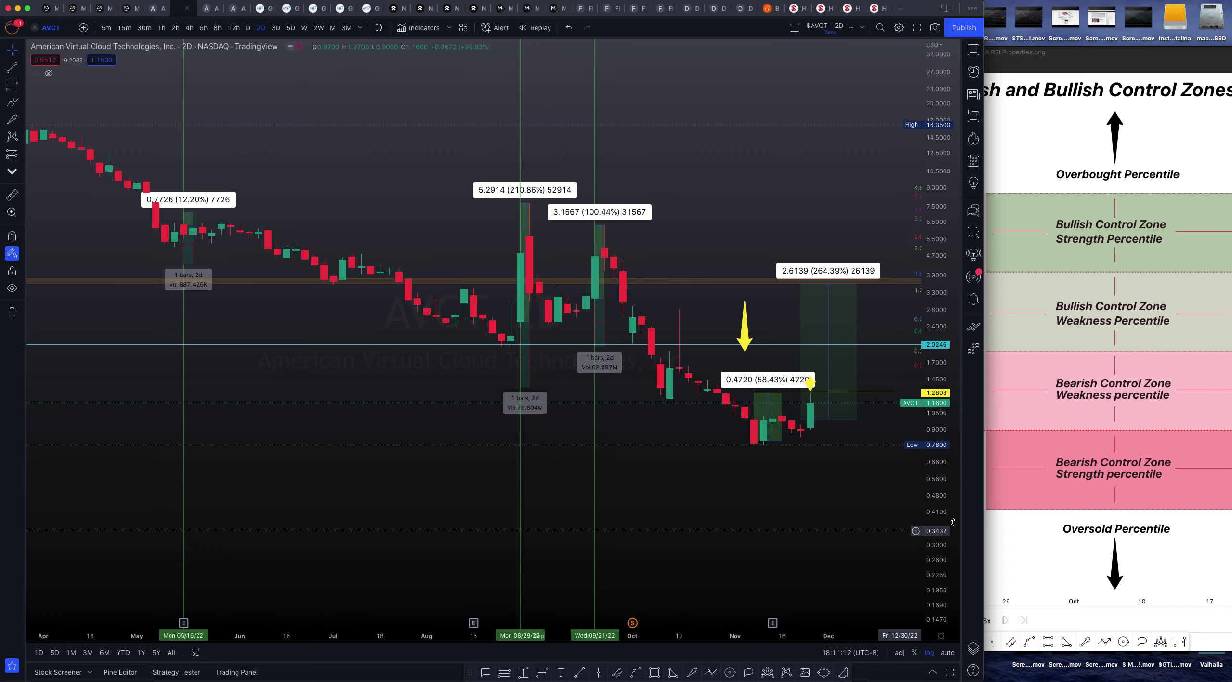
{"action": "scroll", "coordinate": [399, 446], "scroll_direction": "up", "scroll_amount": 5}
{"action": "left_click_drag", "start_coordinate": [542, 409], "coordinate": [607, 307]}
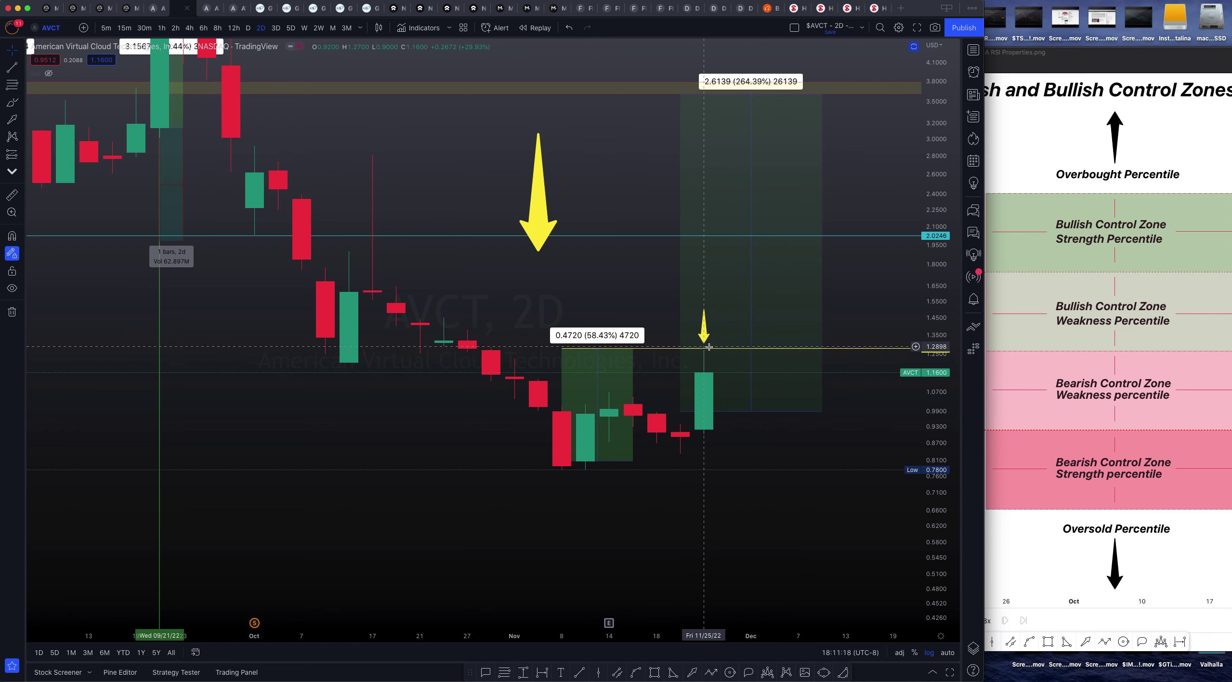
{"action": "scroll", "coordinate": [709, 347], "scroll_direction": "down", "scroll_amount": 5}
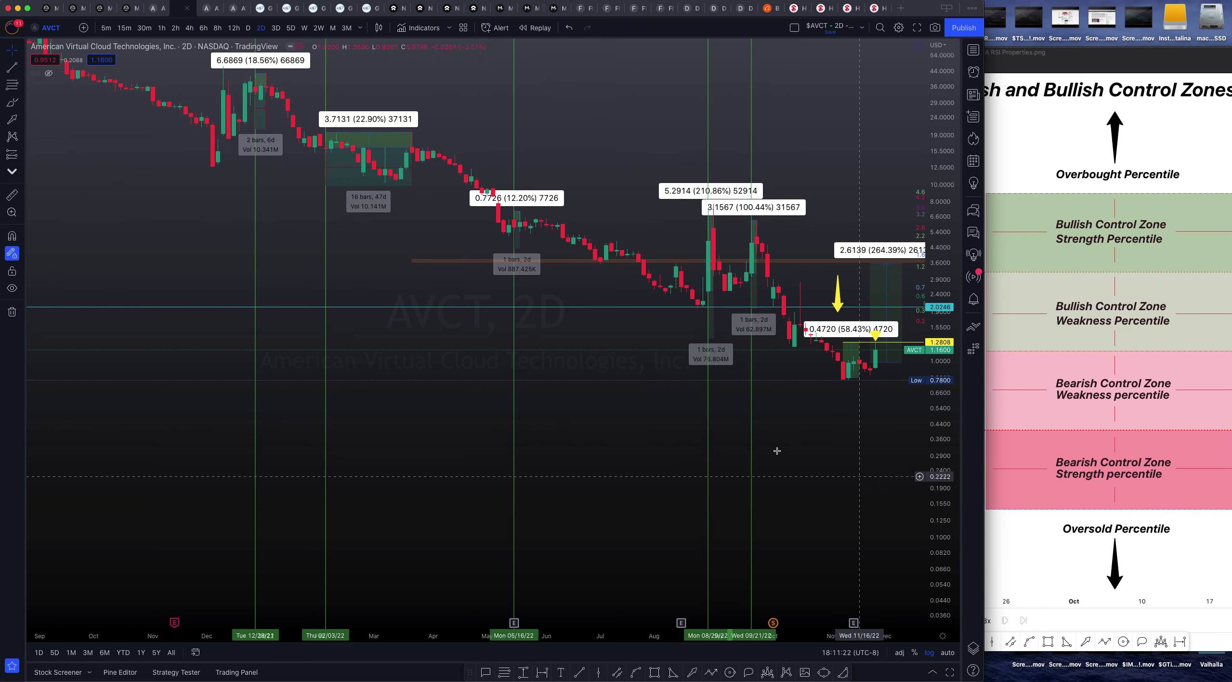
{"action": "double_click", "coordinate": [594, 419]}
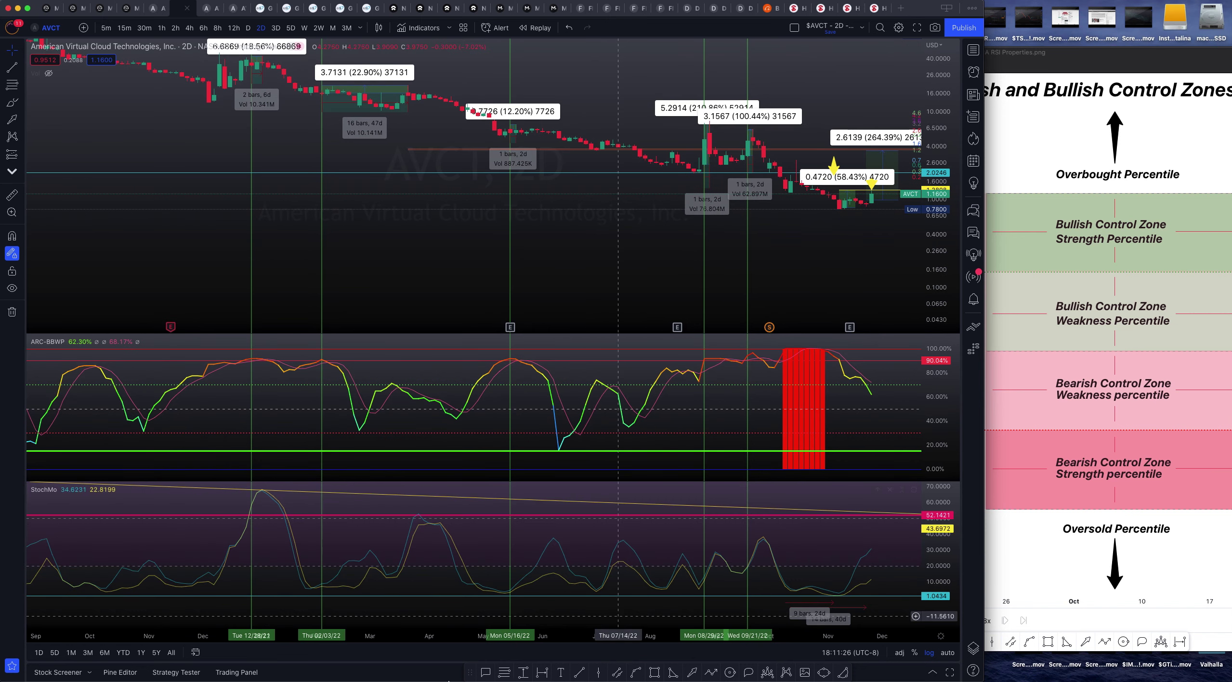
{"action": "left_click_drag", "start_coordinate": [844, 290], "coordinate": [257, 317]}
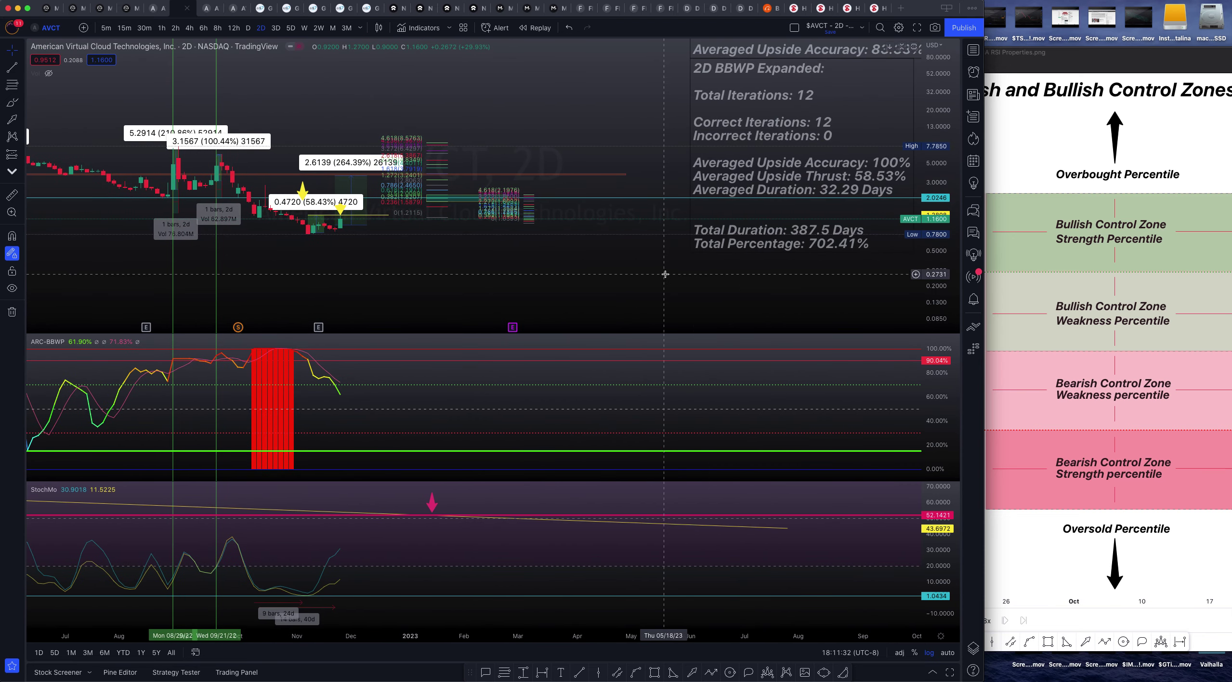
Step: Switch from the '$AVCT - RSI' layout back to the '$AVCT - Edit 2' 4-hour chart
{"action": "left_click", "coordinate": [213, 9]}
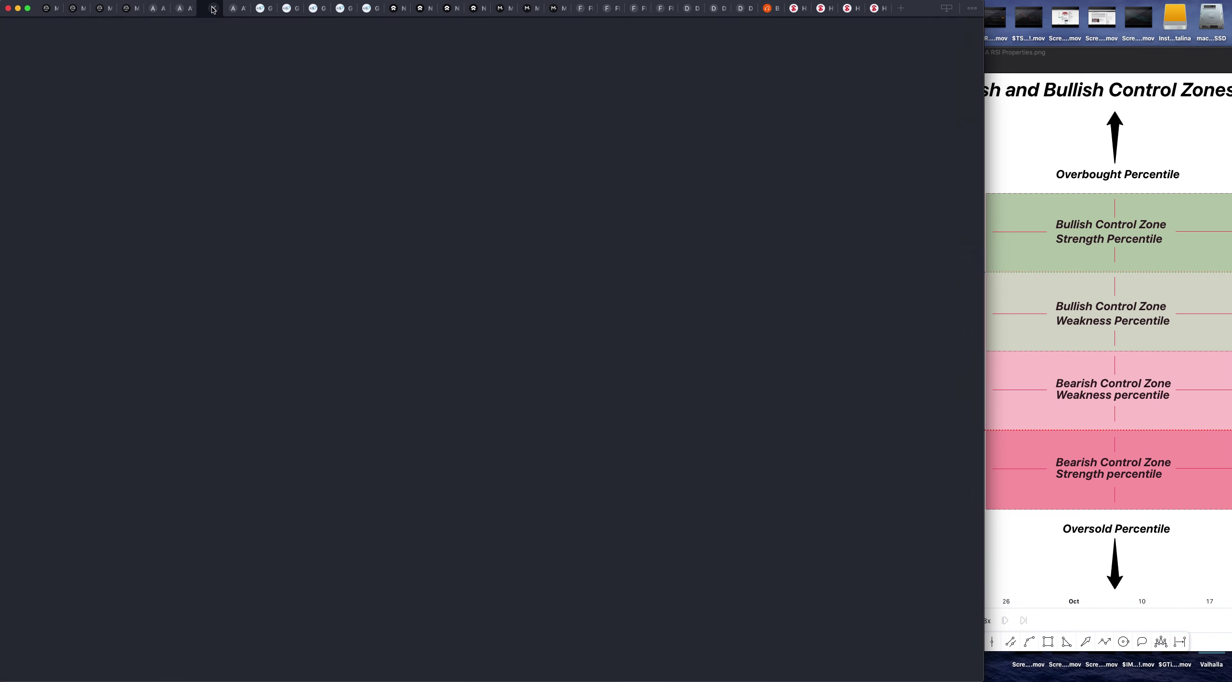
{"action": "left_click", "coordinate": [154, 8]}
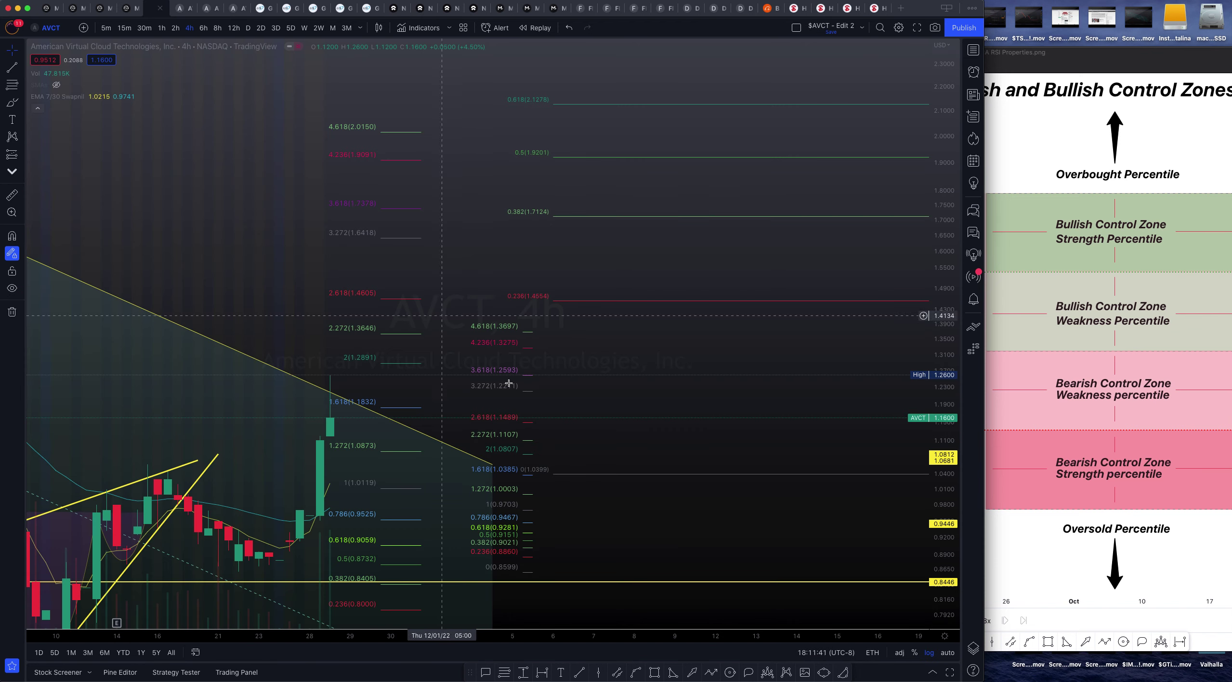